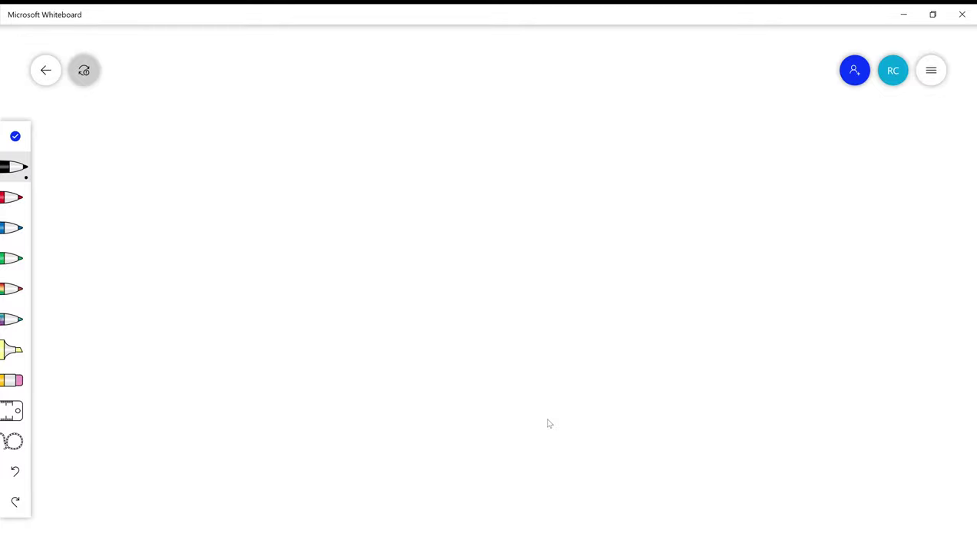
Draw a black stick figure with head, body, arms and legs, and begin writing 'Skin' beside it
drag(216, 128, 218, 128)
mouse_move(204, 164)
mouse_down()
mouse_move(203, 218)
mouse_move(224, 174)
mouse_move(202, 191)
mouse_move(175, 248)
mouse_up()
drag(202, 218, 220, 244)
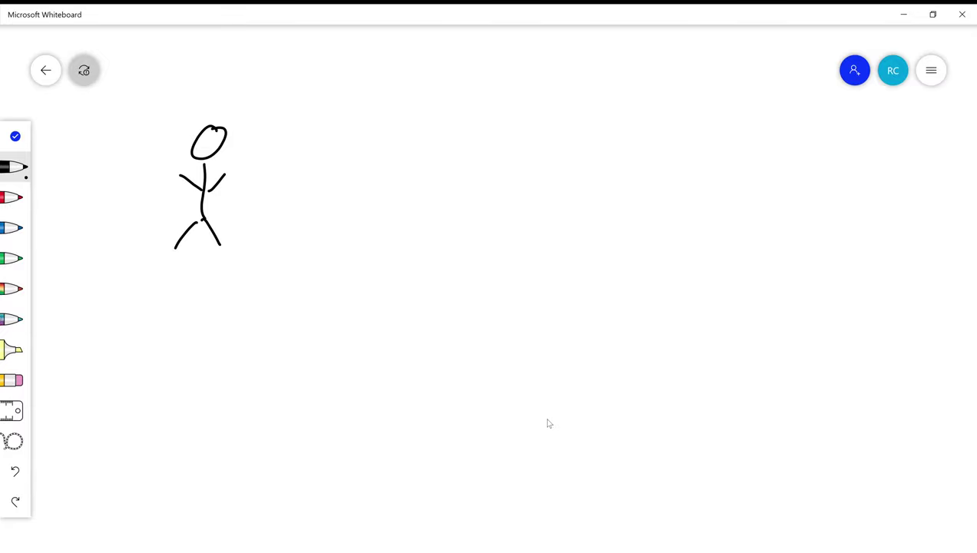
mouse_move(332, 82)
mouse_down()
mouse_move(328, 108)
mouse_move(308, 117)
mouse_move(337, 113)
mouse_up()
Finish 'Skin', then write 'OP' and 'GI' stacked below it, and pan the board left
mouse_move(355, 89)
mouse_down()
mouse_move(339, 103)
mouse_move(356, 113)
mouse_up()
mouse_move(373, 96)
mouse_down()
mouse_move(373, 110)
mouse_move(408, 109)
mouse_up()
click(369, 87)
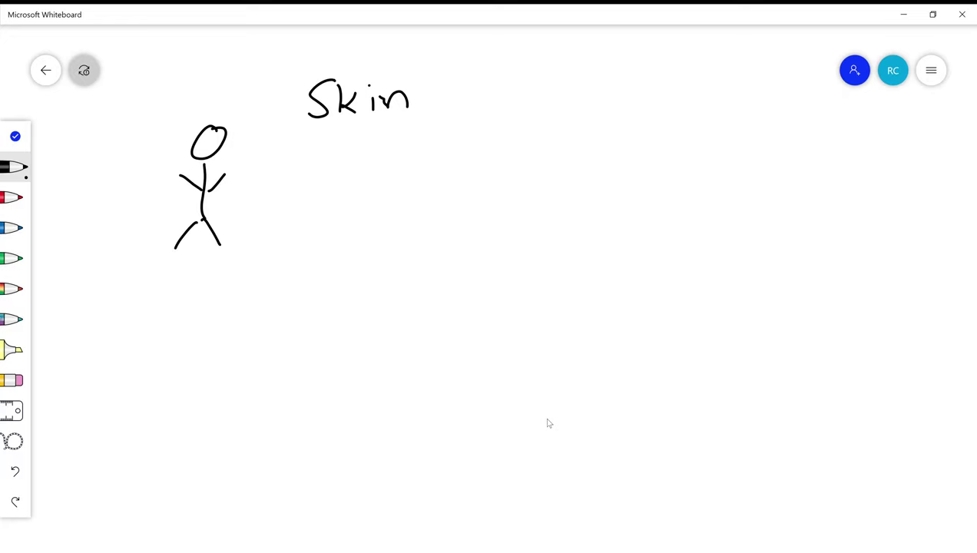
mouse_move(327, 241)
mouse_down()
mouse_move(320, 279)
mouse_move(329, 247)
mouse_move(360, 245)
mouse_move(343, 263)
mouse_up()
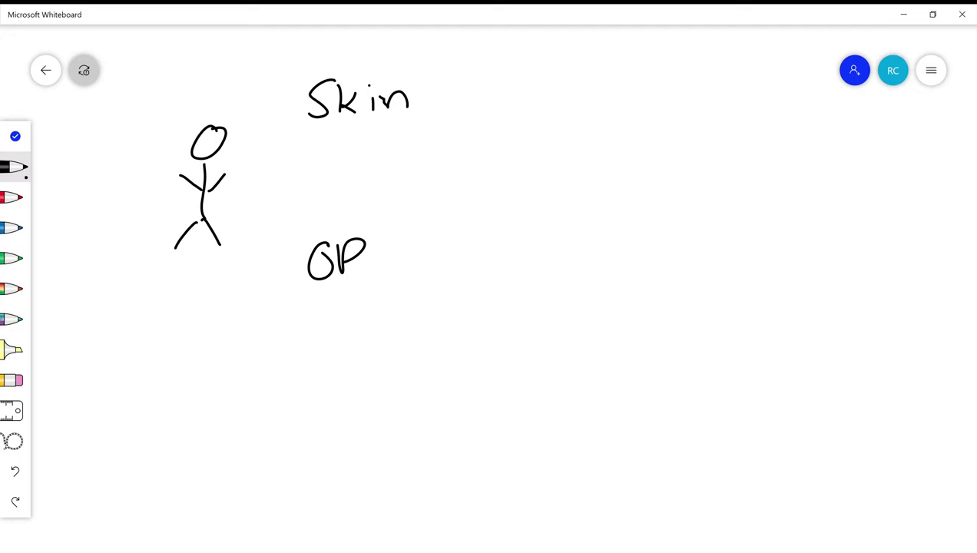
drag(319, 411, 332, 428)
drag(344, 405, 343, 431)
drag(335, 408, 357, 399)
drag(332, 444, 361, 436)
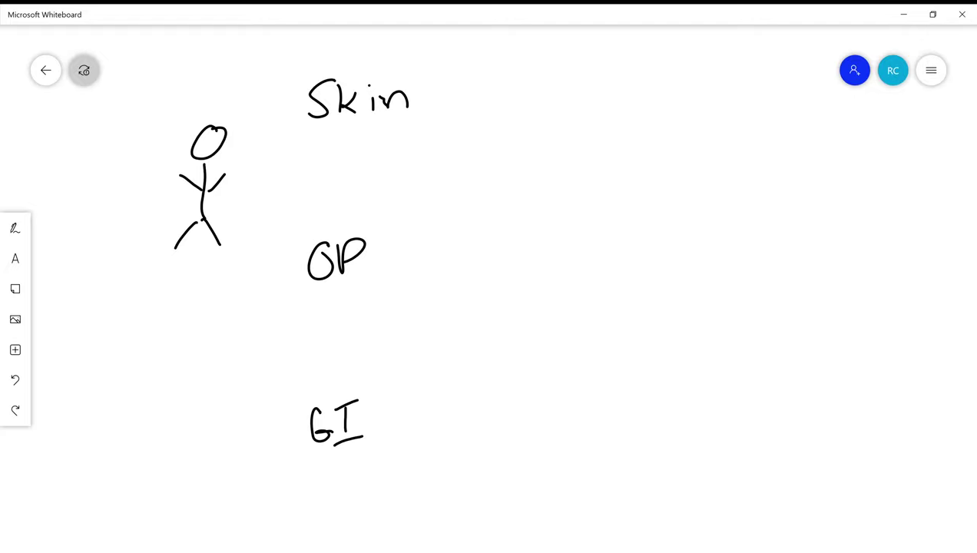
drag(538, 307, 433, 347)
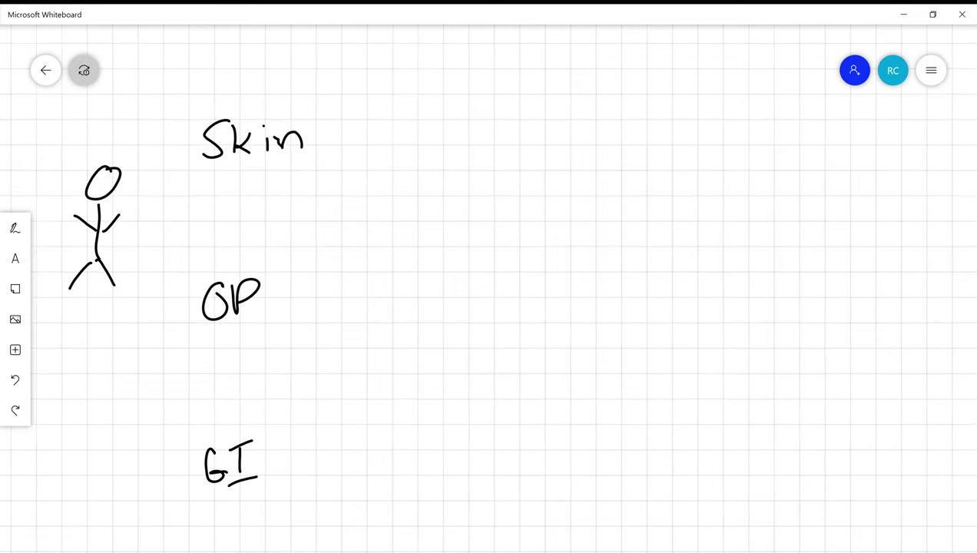
Switch back to the pen and draw a dash after 'Skin'
click(15, 228)
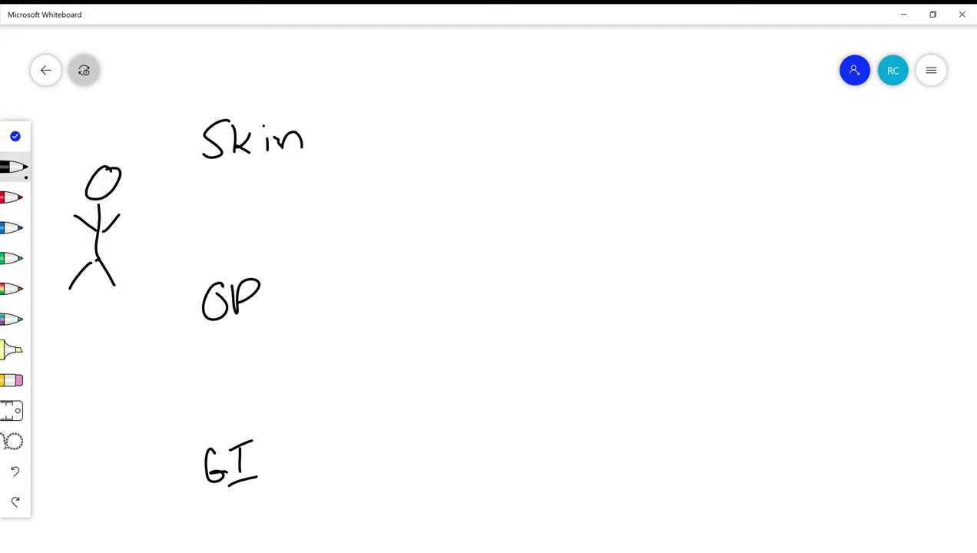
drag(315, 132, 353, 131)
Write 'Gram ⊕' after the dash and draw a '<' branching bracket
mouse_move(393, 117)
mouse_down()
mouse_move(375, 131)
mouse_move(412, 128)
mouse_move(429, 139)
mouse_move(456, 126)
mouse_move(465, 140)
mouse_up()
drag(497, 109, 496, 131)
mouse_move(478, 121)
mouse_down()
mouse_move(507, 117)
mouse_move(491, 99)
mouse_up()
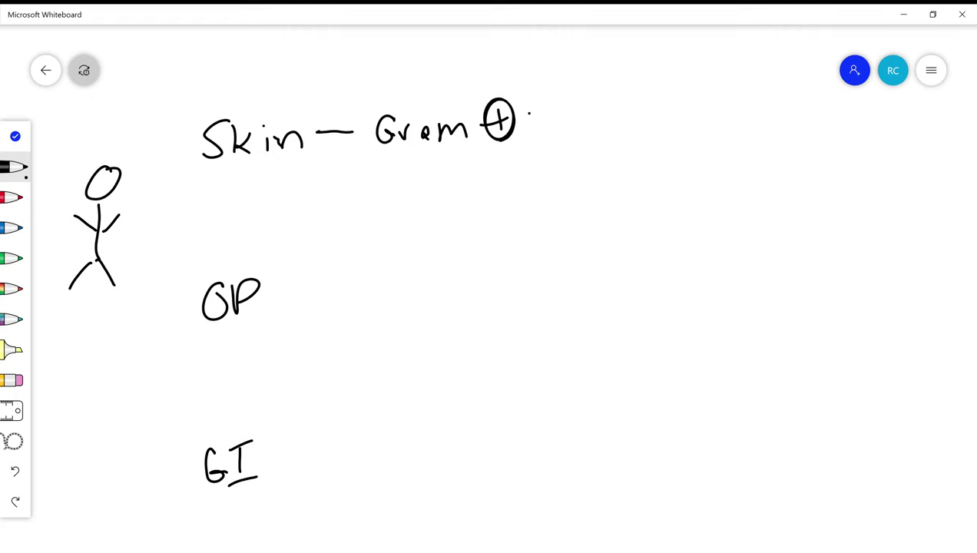
mouse_move(528, 113)
mouse_down()
mouse_move(570, 82)
mouse_move(584, 146)
mouse_up()
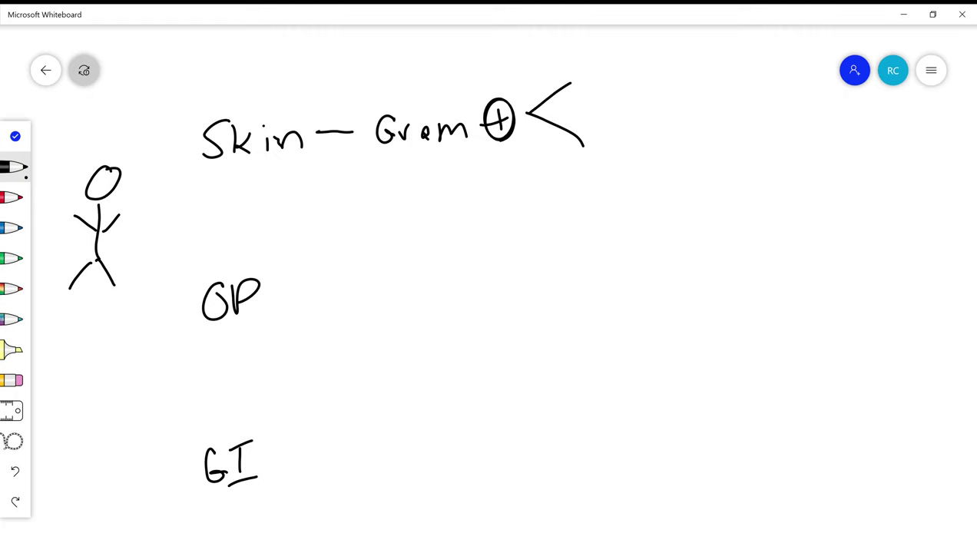
Label the upper branch 'MRSA yes' and the lower branch 'MRSA NO'
mouse_move(582, 85)
mouse_down()
mouse_move(586, 65)
mouse_move(634, 78)
mouse_move(669, 76)
mouse_move(671, 62)
mouse_move(697, 68)
mouse_move(706, 83)
mouse_up()
mouse_move(707, 55)
mouse_down()
mouse_move(720, 52)
mouse_move(725, 70)
mouse_up()
drag(742, 51, 734, 72)
mouse_move(599, 158)
mouse_down()
mouse_move(621, 146)
mouse_move(644, 155)
mouse_move(666, 132)
mouse_move(675, 152)
mouse_up()
mouse_move(661, 143)
mouse_down()
mouse_move(696, 152)
mouse_move(699, 129)
mouse_up()
drag(708, 132, 707, 134)
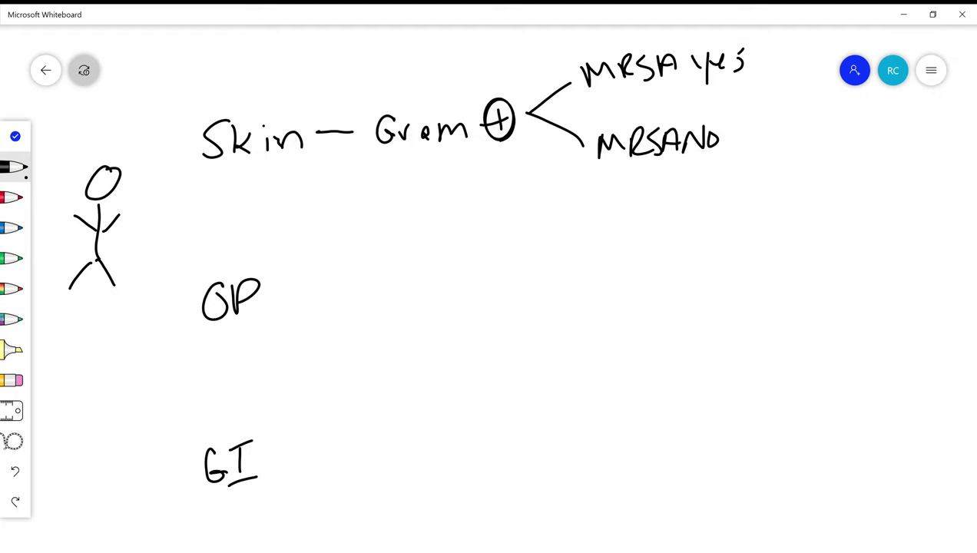
click(15, 136)
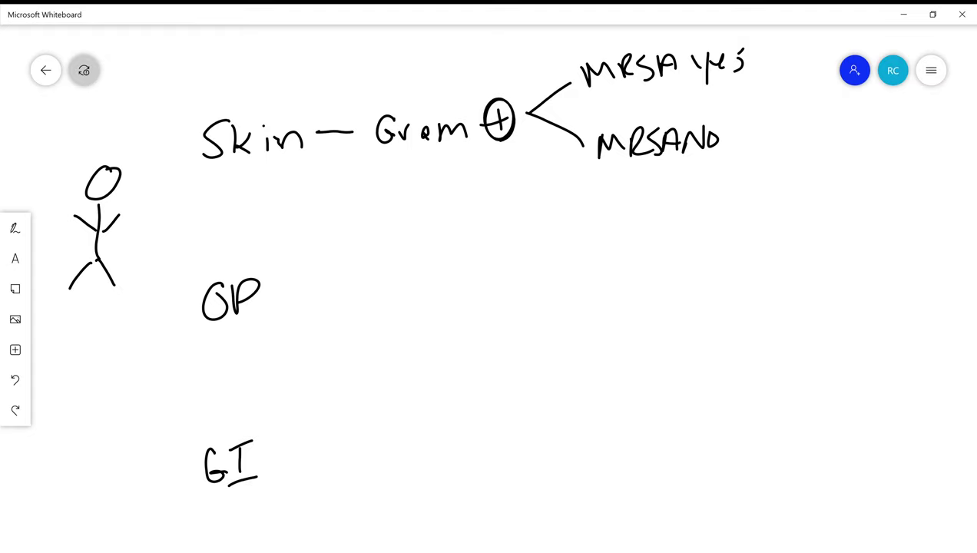
drag(538, 308, 344, 347)
After 'MRSA yes', write '– Vanc, Bactrim, Clinda'
click(15, 228)
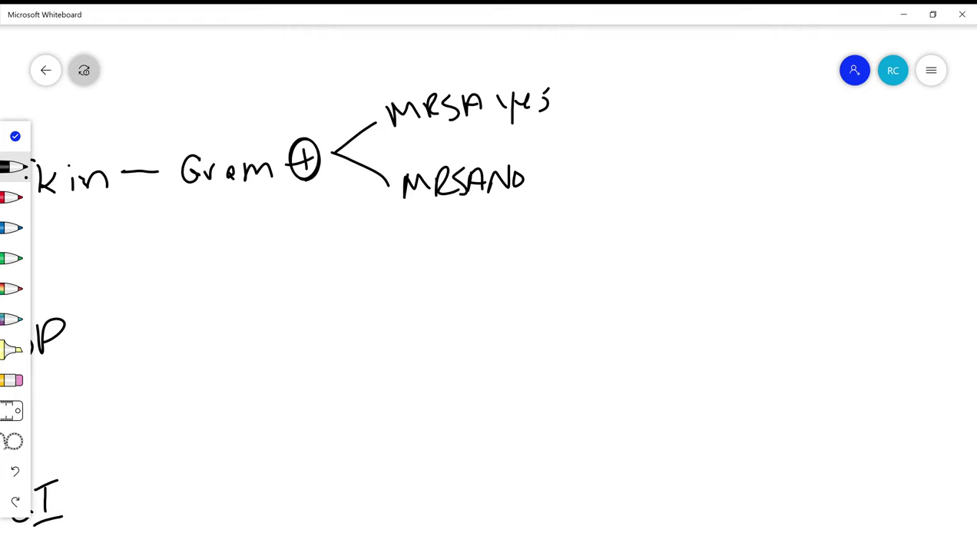
drag(559, 94, 581, 92)
mouse_move(596, 80)
mouse_down()
mouse_move(600, 95)
mouse_move(613, 80)
mouse_move(632, 82)
mouse_move(620, 103)
mouse_up()
drag(621, 91, 637, 98)
mouse_move(642, 80)
mouse_down()
mouse_move(641, 90)
mouse_move(690, 108)
mouse_move(712, 85)
mouse_move(714, 92)
mouse_up()
mouse_move(712, 80)
mouse_down()
mouse_move(736, 92)
mouse_move(758, 78)
mouse_move(763, 89)
mouse_move(776, 74)
mouse_move(825, 100)
mouse_up()
click(808, 90)
click(815, 91)
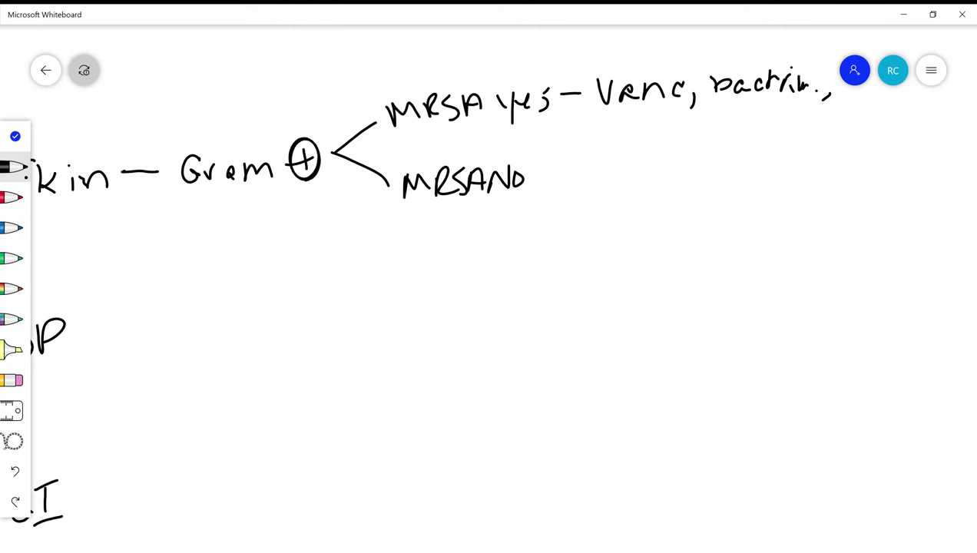
mouse_move(858, 94)
mouse_down()
mouse_move(859, 113)
mouse_move(874, 112)
mouse_up()
drag(880, 103, 906, 99)
click(884, 94)
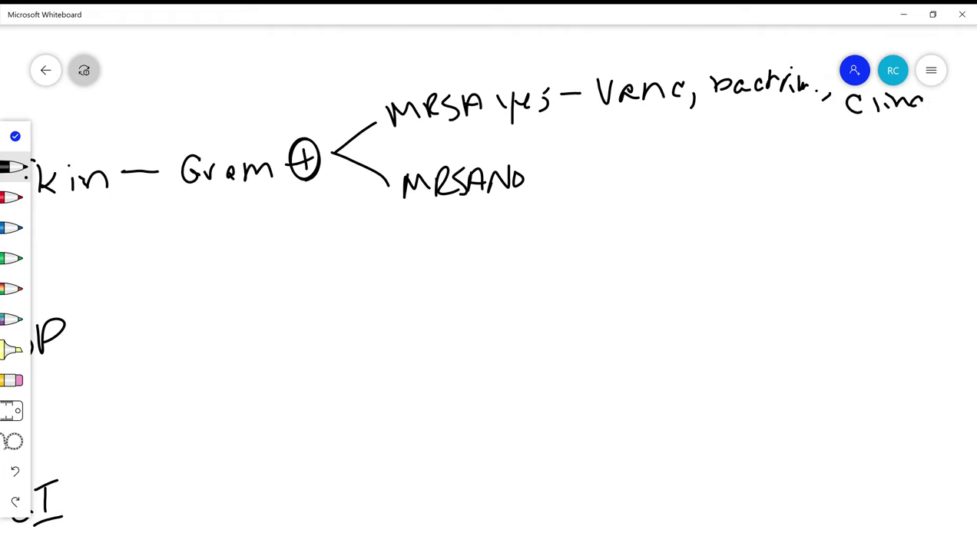
drag(927, 98, 955, 111)
After 'MRSA NO', write '– PCNs, 1st gen cef.'
click(541, 174)
drag(547, 173, 568, 173)
drag(581, 158, 583, 190)
mouse_move(581, 158)
mouse_down()
mouse_move(594, 157)
mouse_move(583, 173)
mouse_move(607, 178)
mouse_up()
mouse_move(625, 157)
mouse_down()
mouse_move(642, 177)
mouse_move(676, 184)
mouse_up()
click(655, 154)
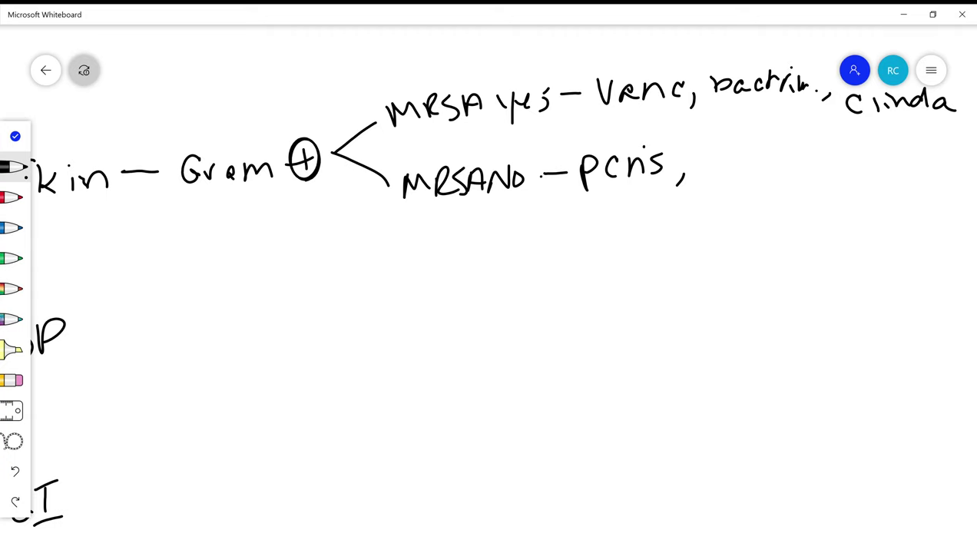
mouse_move(709, 147)
mouse_down()
mouse_move(718, 173)
mouse_move(729, 146)
mouse_up()
mouse_move(733, 142)
mouse_down()
mouse_move(746, 139)
mouse_move(738, 150)
mouse_move(762, 193)
mouse_move(783, 154)
mouse_move(801, 161)
mouse_up()
click(755, 157)
drag(826, 143, 828, 163)
mouse_move(833, 155)
mouse_down()
mouse_move(842, 152)
mouse_move(843, 163)
mouse_up()
drag(881, 135, 859, 165)
drag(859, 153, 872, 151)
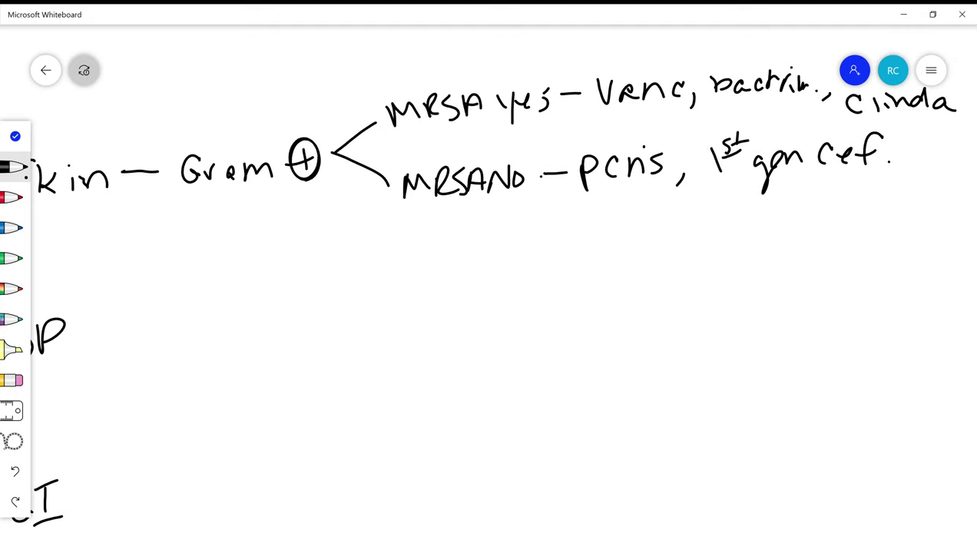
click(15, 136)
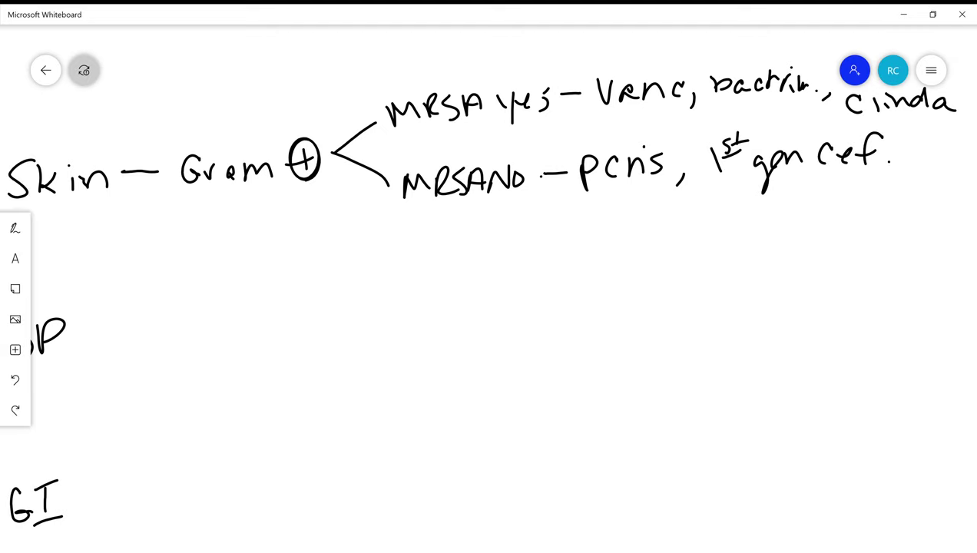
Bring 'OP' back into view, draw a '<' after it, and write 'mouth' and 'lower' on its arms
drag(492, 307, 597, 228)
drag(538, 269, 526, 302)
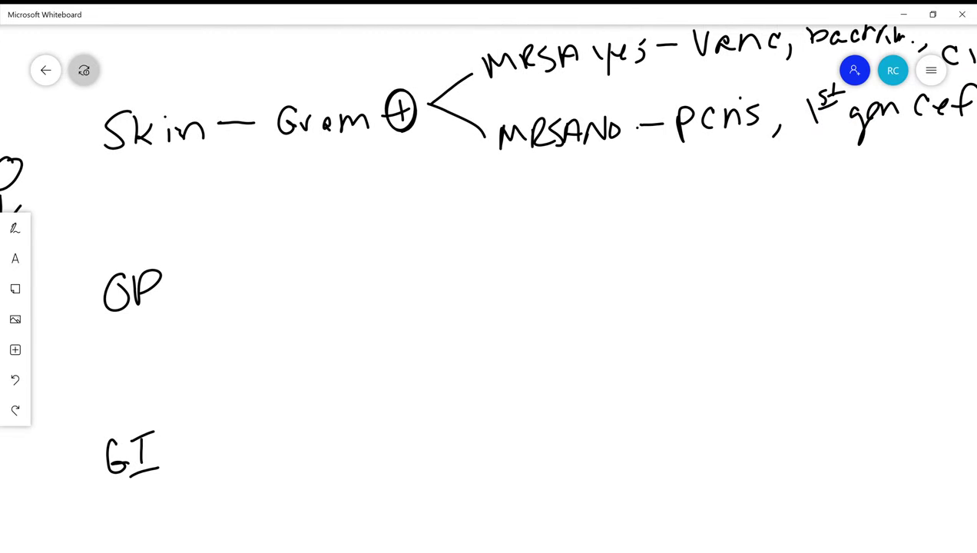
click(14, 228)
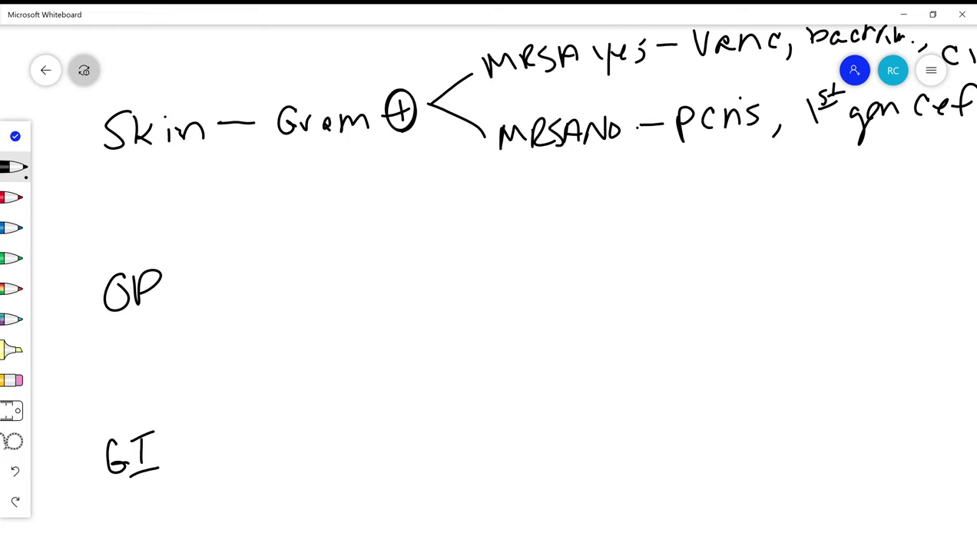
mouse_move(179, 282)
mouse_down()
mouse_move(211, 264)
mouse_move(179, 286)
mouse_move(217, 310)
mouse_up()
mouse_move(216, 251)
mouse_down()
mouse_move(219, 241)
mouse_move(233, 251)
mouse_move(269, 246)
mouse_move(275, 223)
mouse_move(300, 244)
mouse_up()
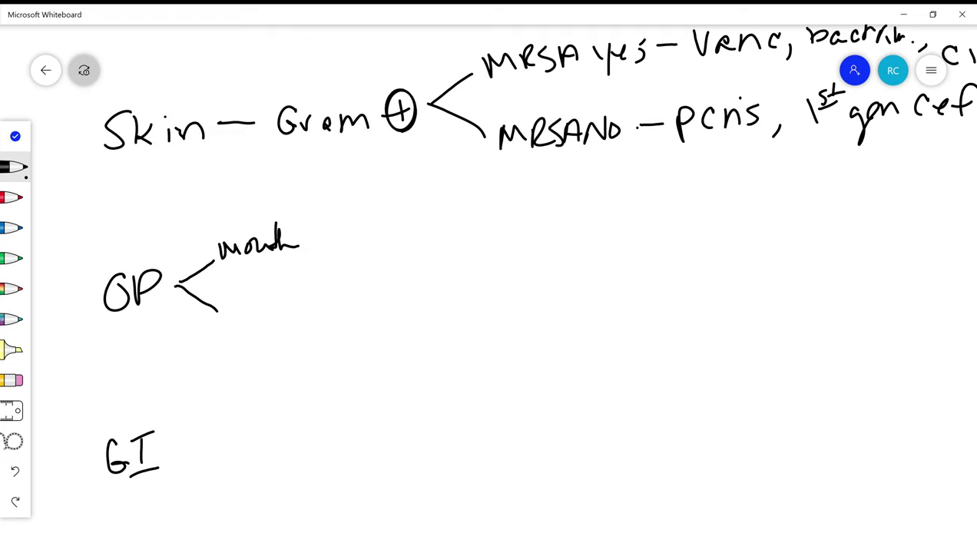
mouse_move(223, 289)
mouse_down()
mouse_move(232, 315)
mouse_move(271, 295)
mouse_move(277, 315)
mouse_move(298, 293)
mouse_up()
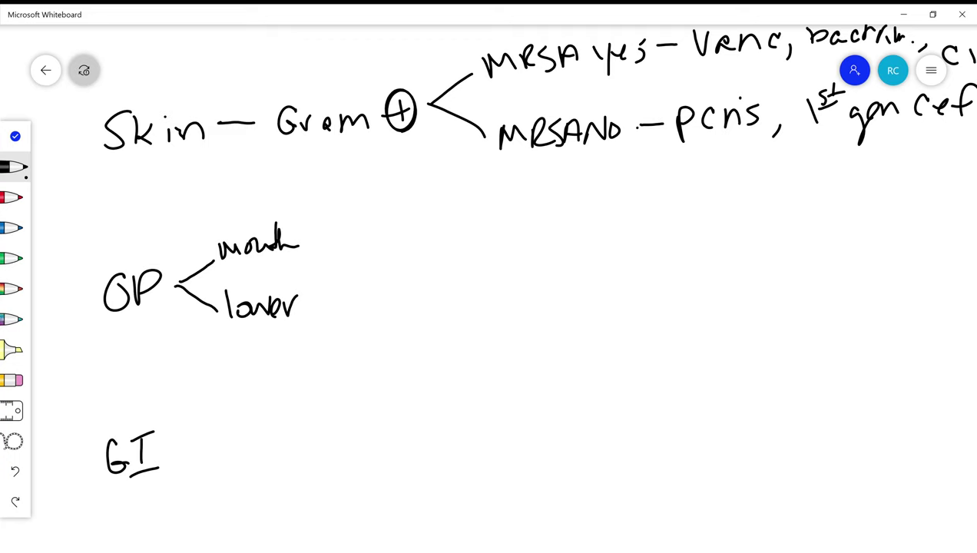
After 'mouth', write '– gm⊕, gm⊖, anaerobes'
mouse_move(305, 232)
mouse_down()
mouse_move(359, 224)
mouse_move(352, 246)
mouse_up()
mouse_move(367, 228)
mouse_down()
mouse_move(378, 215)
mouse_move(408, 222)
mouse_up()
click(410, 207)
mouse_move(395, 217)
mouse_down()
mouse_move(421, 215)
mouse_move(407, 203)
mouse_move(434, 232)
mouse_up()
mouse_move(463, 203)
mouse_down()
mouse_move(453, 213)
mouse_move(463, 240)
mouse_move(483, 208)
mouse_move(492, 218)
mouse_up()
mouse_move(503, 207)
mouse_down()
mouse_move(516, 205)
mouse_move(499, 223)
mouse_move(516, 197)
mouse_move(531, 226)
mouse_move(606, 214)
mouse_move(617, 201)
mouse_move(672, 202)
mouse_move(673, 214)
mouse_up()
click(562, 205)
drag(688, 197, 700, 194)
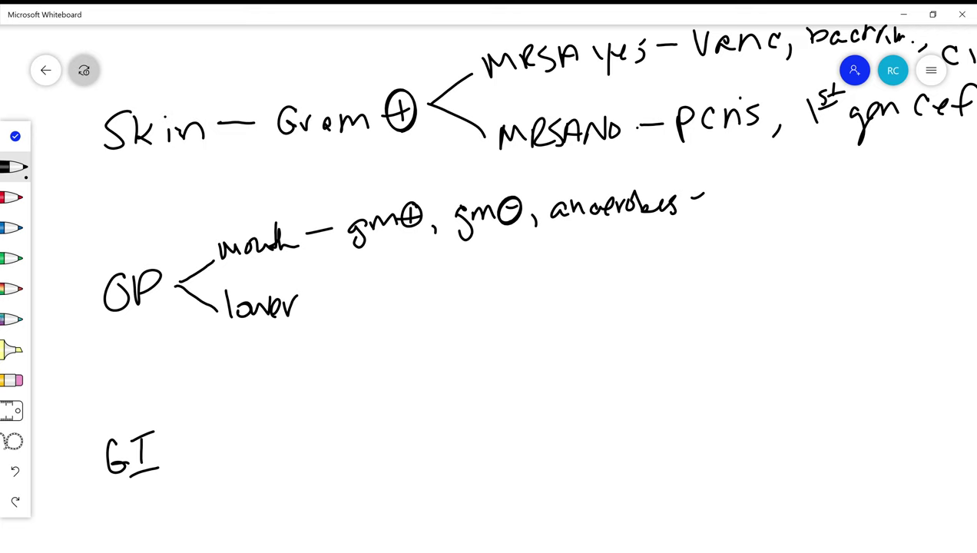
Add 'pcn's' as the antibiotic for the mouth branch
drag(726, 197, 737, 205)
mouse_move(761, 192)
mouse_down()
mouse_move(751, 197)
mouse_move(762, 204)
mouse_up()
mouse_move(770, 204)
mouse_down()
mouse_move(776, 193)
mouse_move(799, 206)
mouse_move(818, 192)
mouse_up()
drag(832, 185, 821, 205)
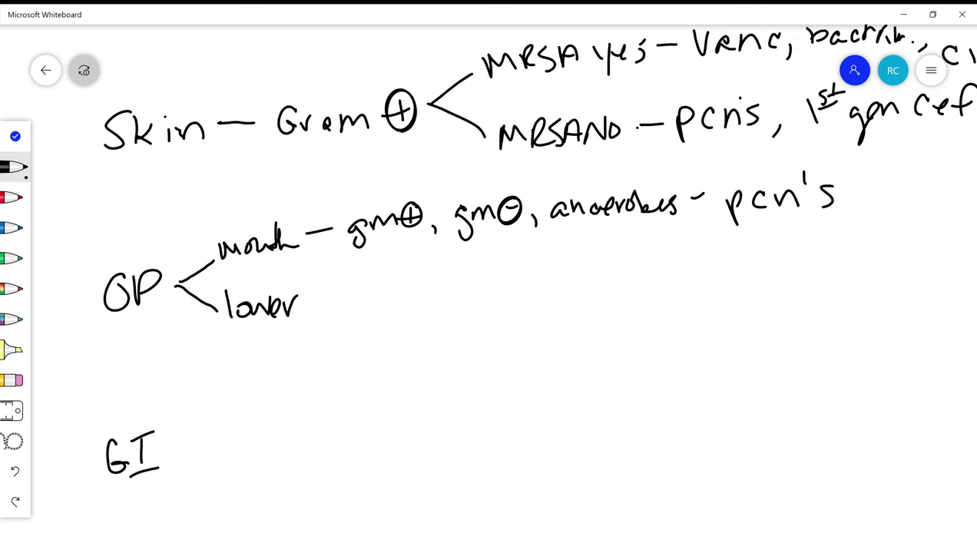
After 'lower', write '– gm⊕, gm⊖, anaerobes –'
mouse_move(309, 302)
mouse_down()
mouse_move(353, 298)
mouse_move(353, 328)
mouse_move(348, 315)
mouse_up()
mouse_move(367, 306)
mouse_down()
mouse_move(376, 292)
mouse_move(391, 302)
mouse_up()
mouse_move(408, 275)
mouse_down()
mouse_move(405, 305)
mouse_move(414, 281)
mouse_move(427, 315)
mouse_up()
click(473, 283)
drag(472, 281, 461, 314)
mouse_move(471, 291)
mouse_down()
mouse_move(483, 278)
mouse_move(497, 288)
mouse_move(519, 267)
mouse_up()
click(521, 269)
drag(509, 280, 520, 281)
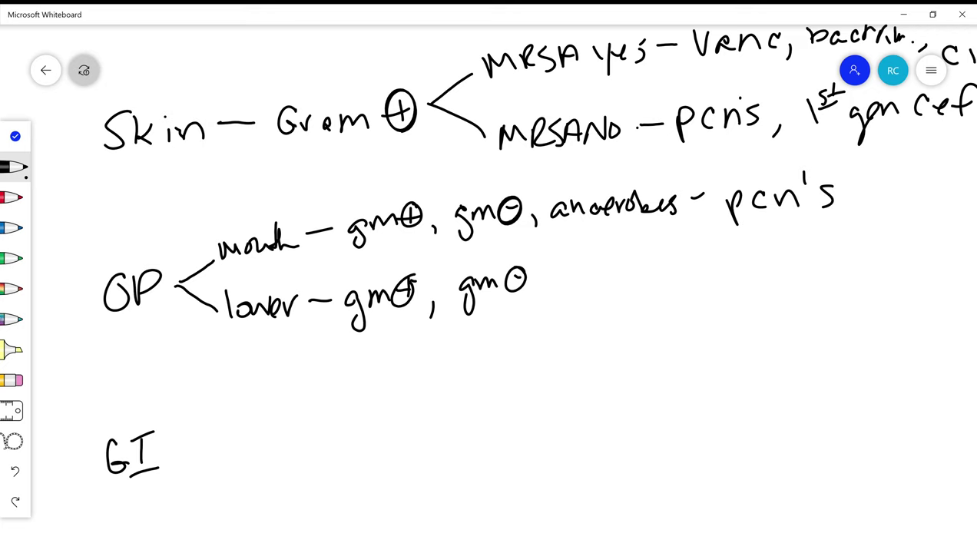
mouse_move(559, 263)
mouse_down()
mouse_move(558, 286)
mouse_move(658, 275)
mouse_up()
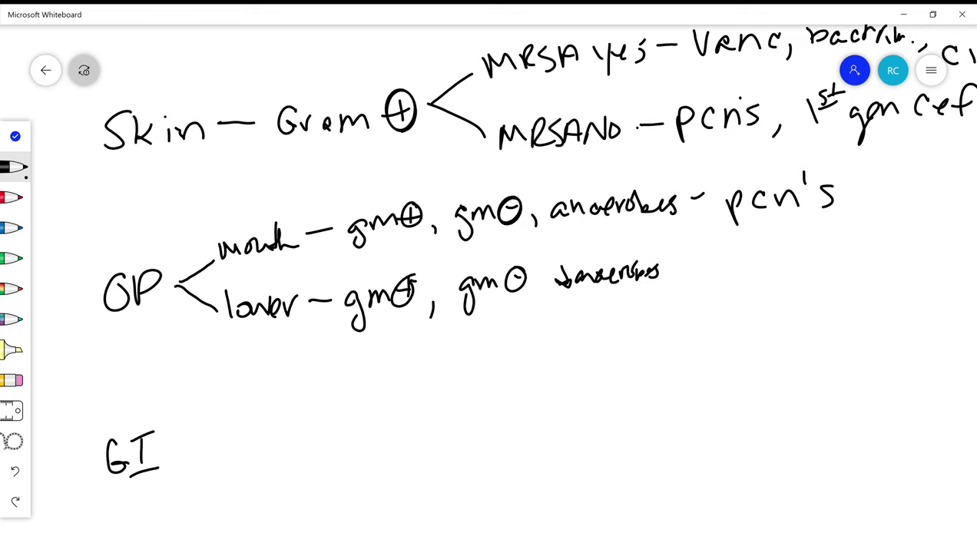
drag(536, 282, 535, 290)
drag(682, 271, 699, 270)
List the lower-branch antibiotics 'amox/clav., amp/sub., 3rd gen cef'
mouse_move(724, 269)
mouse_down()
mouse_move(718, 281)
mouse_move(750, 278)
mouse_move(771, 261)
mouse_move(769, 278)
mouse_up()
mouse_move(784, 247)
mouse_down()
mouse_move(777, 290)
mouse_move(854, 262)
mouse_up()
click(868, 273)
drag(692, 319, 740, 343)
mouse_move(739, 318)
mouse_down()
mouse_move(753, 333)
mouse_move(788, 315)
mouse_move(833, 329)
mouse_move(868, 300)
mouse_move(882, 303)
mouse_up()
mouse_move(870, 312)
mouse_down()
mouse_move(883, 306)
mouse_move(905, 332)
mouse_move(926, 307)
mouse_move(940, 310)
mouse_up()
drag(863, 343, 861, 355)
drag(876, 348, 879, 352)
drag(894, 328, 884, 358)
drag(883, 347, 894, 344)
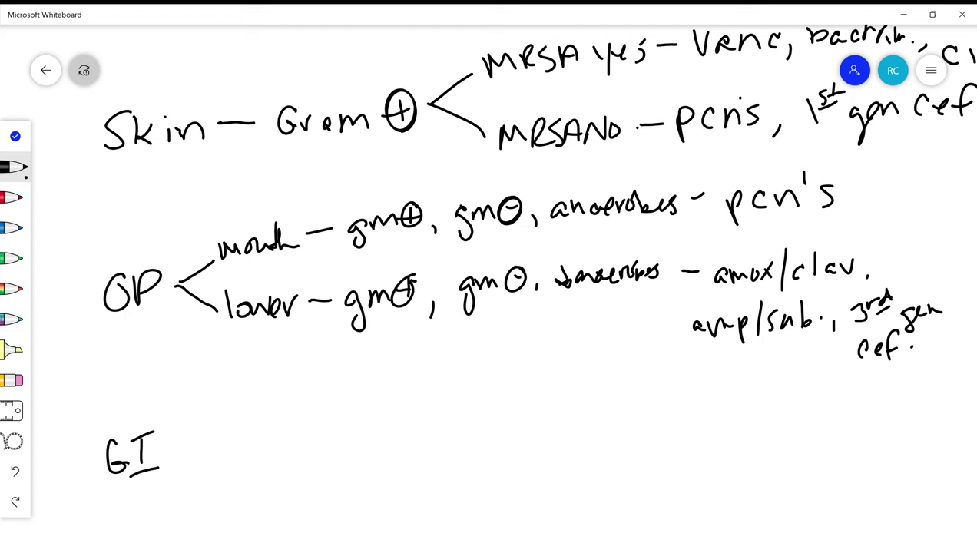
After 'GI', write '– gm⊕, gm⊖, anaerobes', undoing one misdrawn stroke
drag(170, 447, 196, 444)
mouse_move(223, 444)
mouse_down()
mouse_move(221, 470)
mouse_move(207, 479)
mouse_up()
mouse_move(221, 456)
mouse_down()
mouse_move(224, 446)
mouse_move(239, 453)
mouse_move(254, 444)
mouse_up()
mouse_move(244, 437)
mouse_down()
mouse_move(259, 436)
mouse_move(256, 420)
mouse_move(271, 450)
mouse_move(305, 450)
mouse_move(296, 472)
mouse_up()
key(ctrl+z)
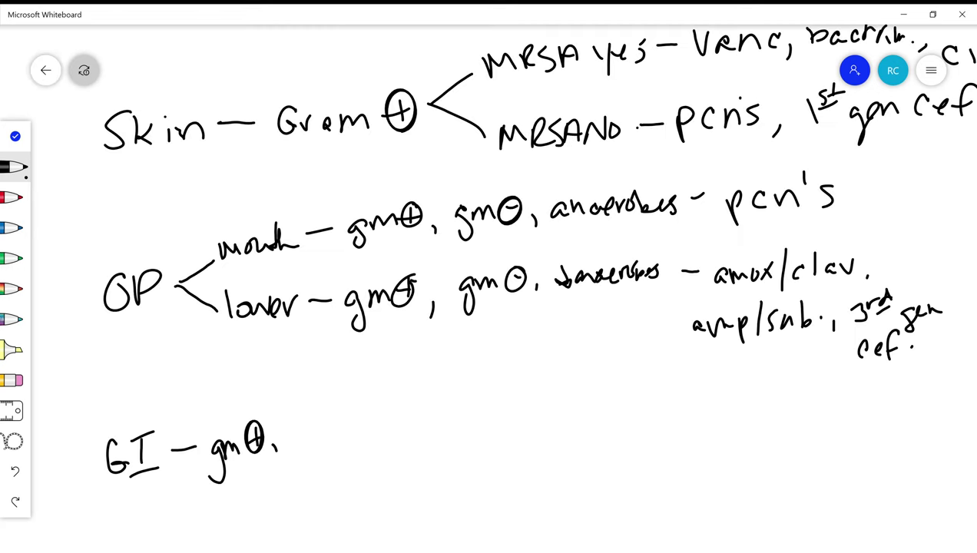
drag(312, 447, 322, 446)
mouse_move(300, 435)
mouse_down()
mouse_move(295, 467)
mouse_move(308, 431)
mouse_move(323, 444)
mouse_move(347, 433)
mouse_move(341, 450)
mouse_move(355, 432)
mouse_up()
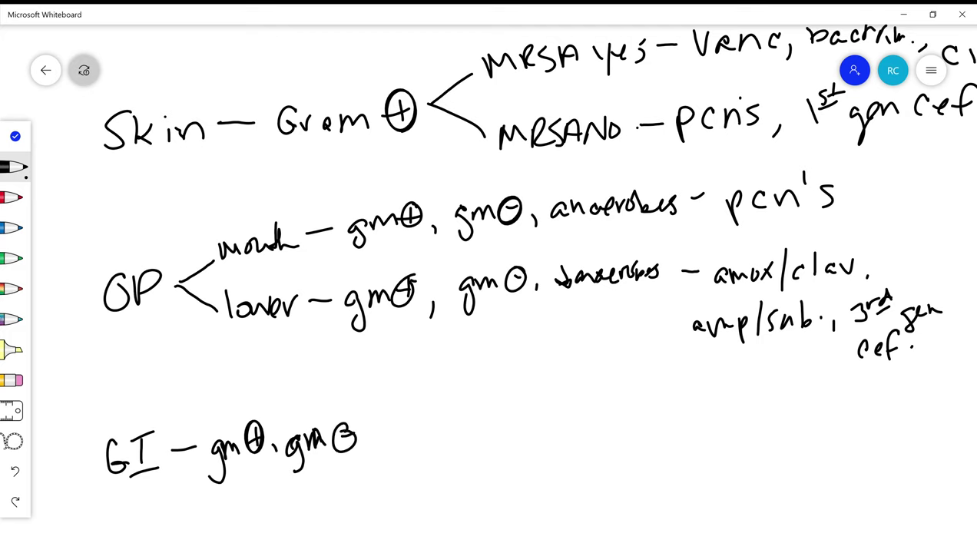
drag(369, 440, 366, 452)
mouse_move(398, 419)
mouse_down()
mouse_move(398, 438)
mouse_move(492, 421)
mouse_up()
mouse_move(491, 421)
mouse_down()
mouse_move(499, 415)
mouse_move(500, 432)
mouse_up()
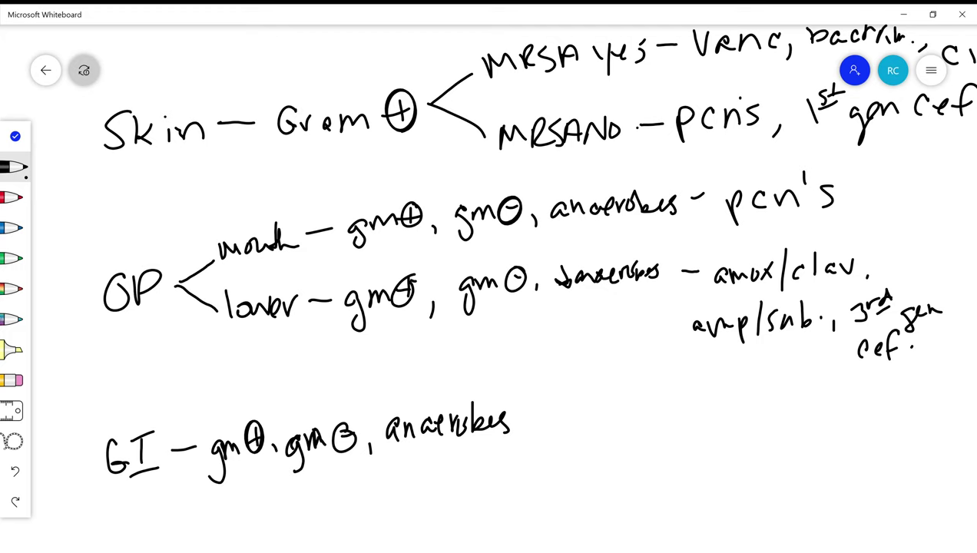
Draw a '<' after 'anaerobes' with branches 'pseud yes' and 'pseud no', plus a dash
mouse_move(534, 417)
mouse_down()
mouse_move(557, 395)
mouse_move(552, 448)
mouse_up()
mouse_move(568, 380)
mouse_down()
mouse_move(569, 399)
mouse_move(572, 384)
mouse_move(617, 388)
mouse_move(628, 367)
mouse_move(682, 388)
mouse_up()
mouse_move(561, 448)
mouse_down()
mouse_move(563, 479)
mouse_move(572, 444)
mouse_move(575, 464)
mouse_move(666, 453)
mouse_up()
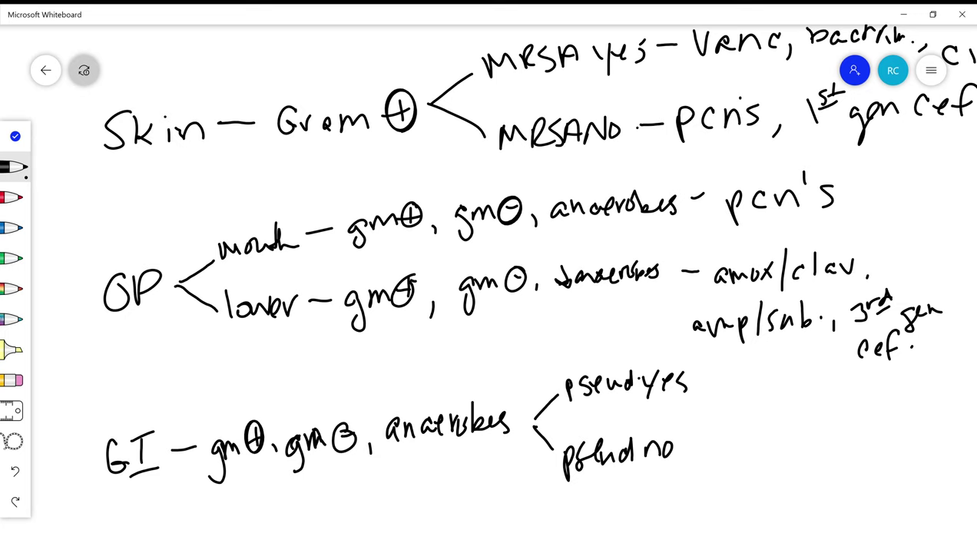
drag(710, 391, 724, 390)
After 'pseud yes', write 'pip/tazo,' and begin a second cef- antibiotic
mouse_move(742, 385)
mouse_down()
mouse_move(744, 406)
mouse_move(749, 390)
mouse_up()
mouse_move(756, 386)
mouse_down()
mouse_move(767, 401)
mouse_move(775, 390)
mouse_move(784, 400)
mouse_up()
mouse_move(799, 374)
mouse_down()
mouse_move(797, 387)
mouse_move(808, 383)
mouse_up()
mouse_move(822, 380)
mouse_down()
mouse_move(812, 389)
mouse_move(825, 391)
mouse_up()
mouse_move(826, 376)
mouse_down()
mouse_move(848, 393)
mouse_move(857, 381)
mouse_up()
mouse_move(881, 386)
mouse_down()
mouse_move(874, 401)
mouse_move(911, 393)
mouse_move(919, 379)
mouse_up()
mouse_move(922, 380)
mouse_down()
mouse_move(915, 397)
mouse_move(930, 389)
mouse_up()
mouse_move(937, 389)
mouse_down()
mouse_move(933, 408)
mouse_move(941, 396)
mouse_up()
mouse_move(951, 376)
mouse_down()
mouse_move(944, 398)
mouse_move(961, 397)
mouse_up()
drag(960, 387, 971, 401)
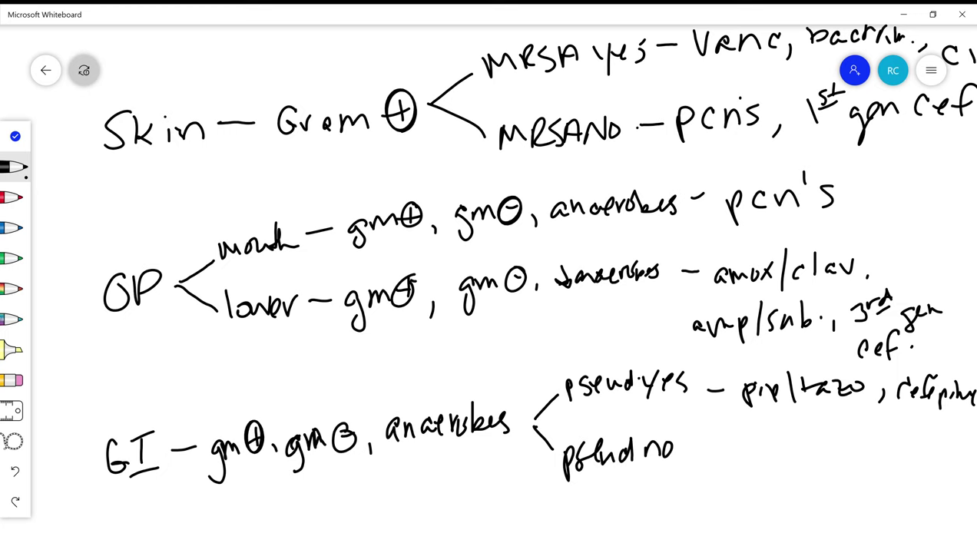
Write 'mero' under pip/tazo and '– amp/sulb' after pseud no
mouse_move(734, 413)
mouse_down()
mouse_move(746, 426)
mouse_move(802, 421)
mouse_up()
drag(694, 464, 716, 465)
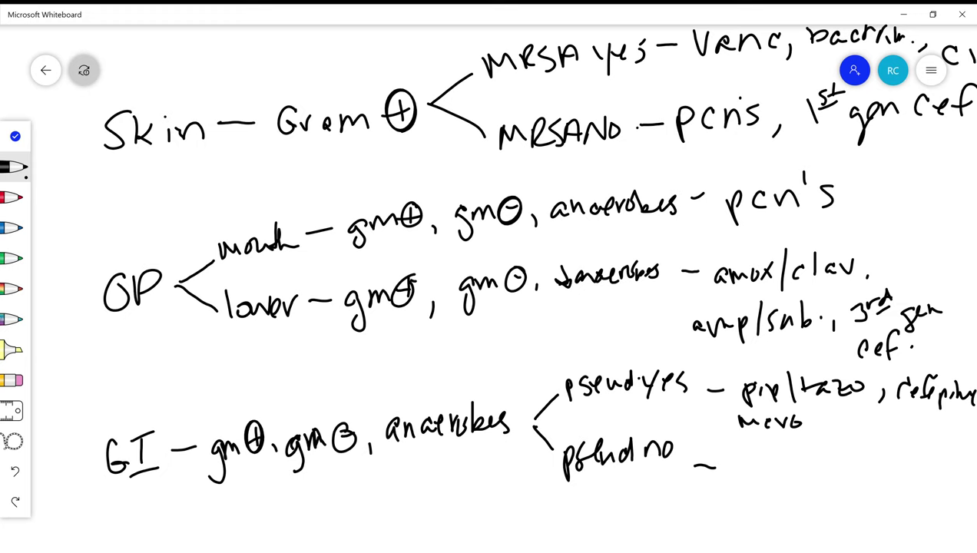
mouse_move(733, 456)
mouse_down()
mouse_move(735, 471)
mouse_move(792, 463)
mouse_up()
mouse_move(803, 450)
mouse_down()
mouse_move(811, 460)
mouse_move(816, 453)
mouse_up()
mouse_move(820, 431)
mouse_down()
mouse_move(819, 460)
mouse_move(842, 455)
mouse_move(855, 465)
mouse_up()
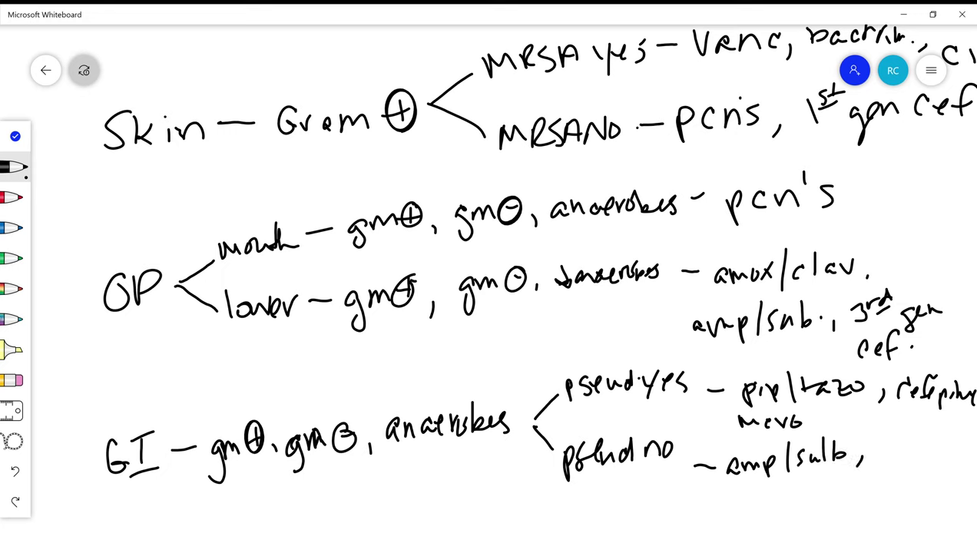
Write 'amox/clav' below amp/sulb, then exit inking
mouse_move(724, 491)
mouse_down()
mouse_move(714, 504)
mouse_move(777, 507)
mouse_move(769, 505)
mouse_up()
mouse_move(790, 479)
mouse_down()
mouse_move(786, 510)
mouse_move(812, 504)
mouse_up()
mouse_move(821, 507)
mouse_down()
mouse_move(830, 492)
mouse_move(834, 507)
mouse_up()
drag(839, 492, 851, 490)
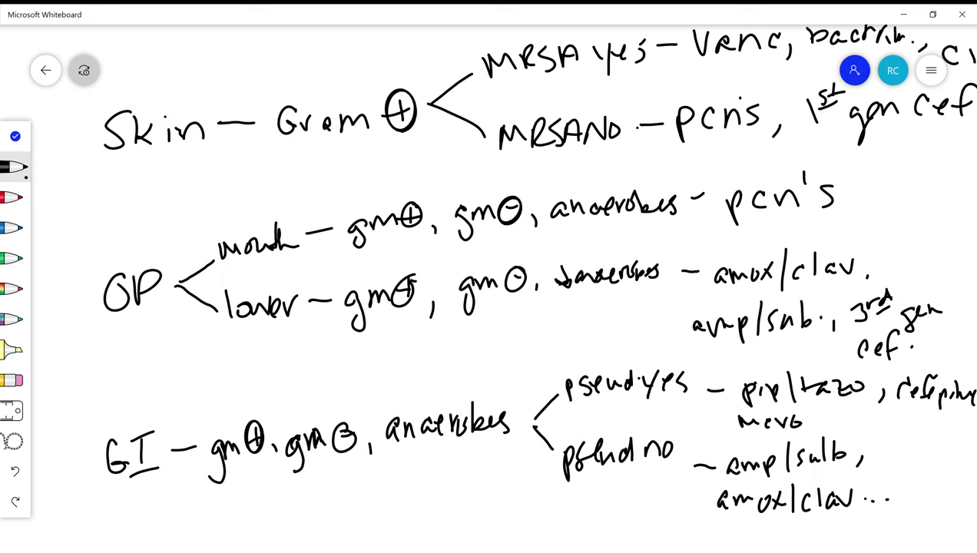
click(15, 136)
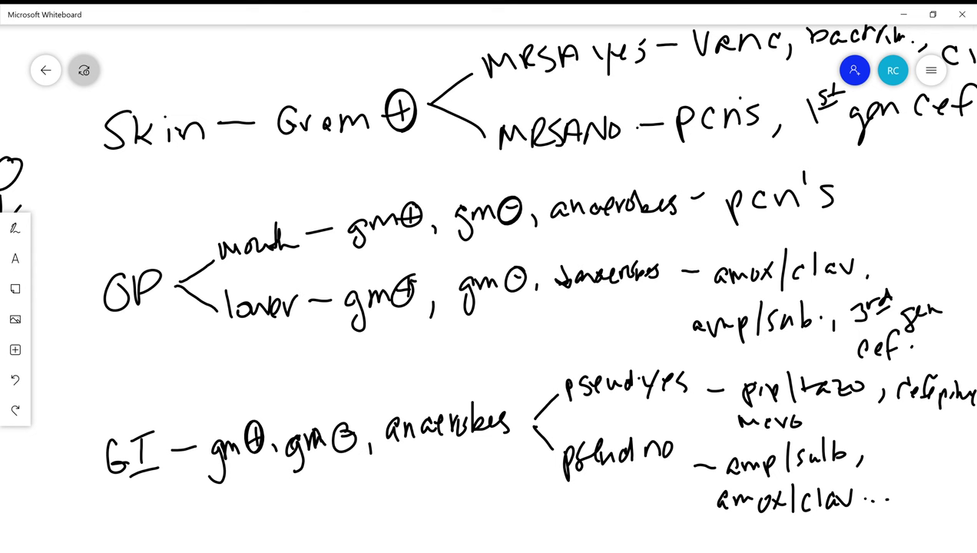
Scroll down to the blank space below the GI notes and reopen the pen palette
scroll(489, 286, down, 5)
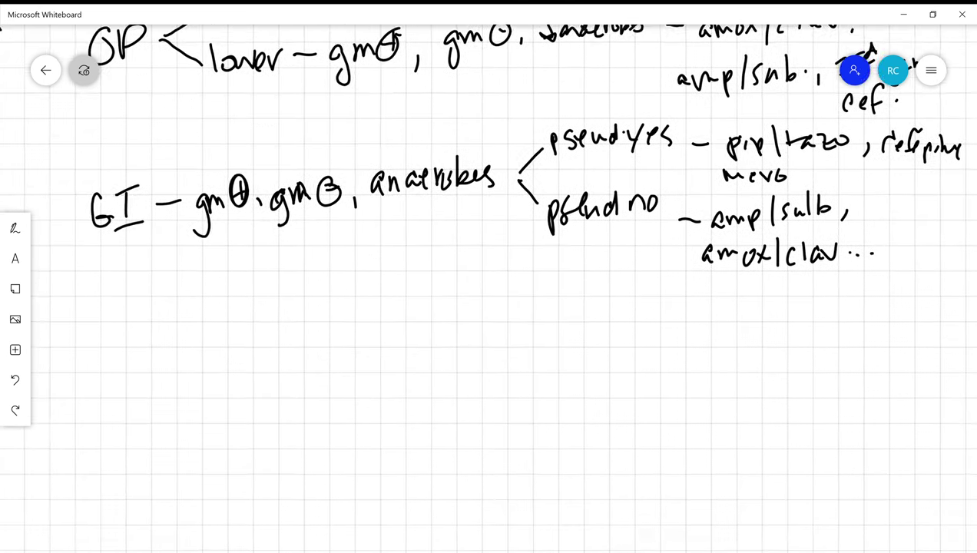
scroll(489, 286, down, 3)
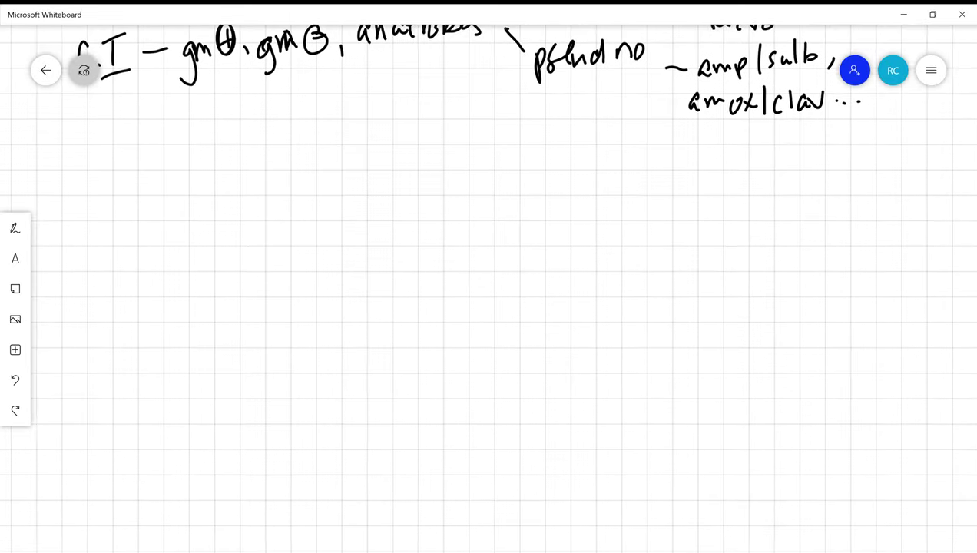
click(14, 228)
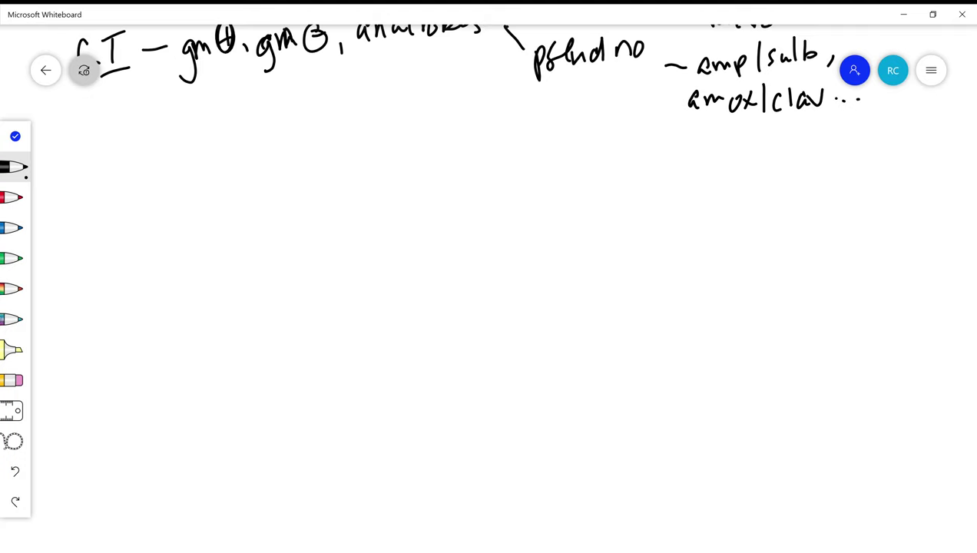
Handwrite the column headings Skin, OP and GI, underlining Skin and OP
drag(116, 159, 96, 201)
drag(127, 163, 115, 199)
mouse_move(132, 176)
mouse_down()
mouse_move(131, 196)
mouse_move(178, 197)
mouse_up()
click(159, 178)
mouse_move(399, 158)
mouse_down()
mouse_move(425, 184)
mouse_move(426, 176)
mouse_up()
mouse_move(654, 146)
mouse_down()
mouse_move(650, 169)
mouse_move(658, 160)
mouse_up()
mouse_move(670, 151)
mouse_down()
mouse_move(670, 169)
mouse_move(679, 148)
mouse_up()
drag(665, 172, 695, 176)
drag(386, 195, 436, 193)
drag(88, 212, 189, 205)
Write 'Cellulitis' under the Skin heading
mouse_move(79, 244)
mouse_down()
mouse_move(75, 271)
mouse_move(101, 235)
mouse_up()
drag(113, 228, 106, 261)
drag(118, 245, 149, 265)
mouse_move(162, 229)
mouse_down()
mouse_move(157, 260)
mouse_move(166, 246)
mouse_up()
drag(173, 241, 181, 255)
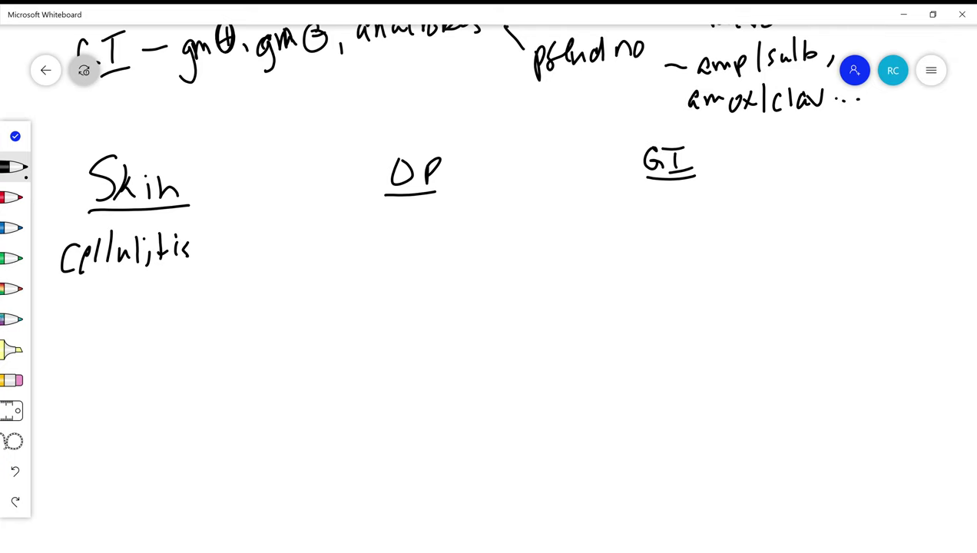
Write 'diverticulitis' under the GI heading
drag(639, 221, 635, 230)
mouse_move(641, 218)
mouse_down()
mouse_move(643, 232)
mouse_move(644, 213)
mouse_move(665, 215)
mouse_up()
drag(666, 224, 679, 227)
drag(679, 209, 692, 215)
mouse_move(694, 198)
mouse_down()
mouse_move(693, 223)
mouse_move(702, 218)
mouse_up()
mouse_move(702, 205)
mouse_down()
mouse_move(712, 225)
mouse_move(735, 221)
mouse_up()
mouse_move(752, 192)
mouse_down()
mouse_move(758, 221)
mouse_move(768, 215)
mouse_up()
drag(762, 205, 775, 202)
mouse_move(778, 206)
mouse_down()
mouse_move(778, 219)
mouse_move(792, 216)
mouse_up()
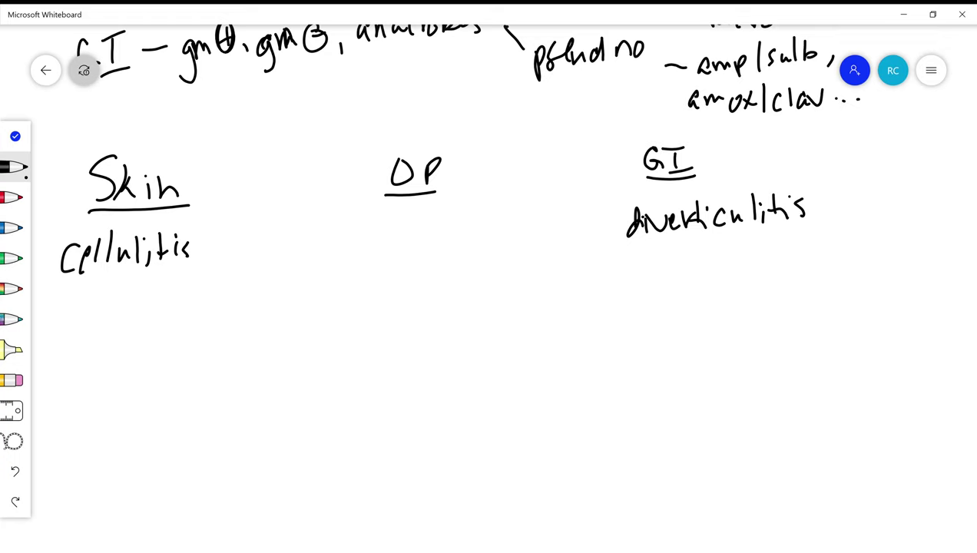
Write 'Sinusitis' and 'dental' under the OP heading
mouse_move(363, 224)
mouse_down()
mouse_move(349, 252)
mouse_move(368, 248)
mouse_up()
mouse_move(375, 243)
mouse_down()
mouse_move(390, 231)
mouse_move(409, 245)
mouse_up()
click(433, 240)
mouse_move(441, 204)
mouse_down()
mouse_move(440, 231)
mouse_move(457, 220)
mouse_up()
drag(448, 215, 463, 227)
drag(474, 218, 460, 238)
mouse_move(356, 295)
mouse_down()
mouse_move(372, 286)
mouse_move(361, 304)
mouse_up()
mouse_move(368, 295)
mouse_down()
mouse_move(381, 285)
mouse_move(427, 290)
mouse_up()
mouse_move(438, 260)
mouse_down()
mouse_move(442, 285)
mouse_move(451, 275)
mouse_up()
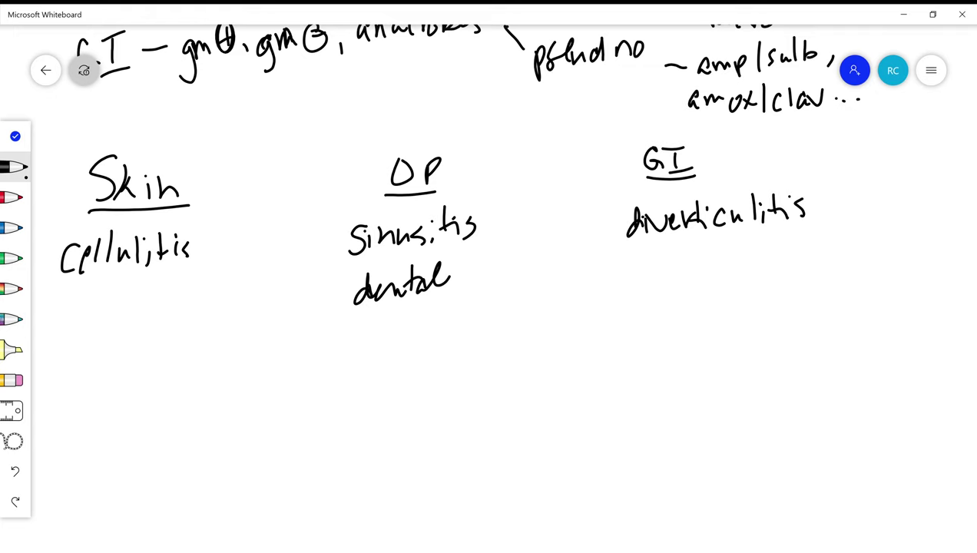
Add 'Ear infx.' below dental in the OP list
drag(353, 317, 350, 344)
mouse_move(350, 324)
mouse_down()
mouse_move(369, 316)
mouse_move(364, 329)
mouse_up()
mouse_move(349, 345)
mouse_down()
mouse_move(403, 333)
mouse_move(419, 317)
mouse_move(432, 333)
mouse_up()
drag(450, 298, 435, 338)
mouse_move(436, 318)
mouse_down()
mouse_move(453, 312)
mouse_move(464, 326)
mouse_up()
drag(464, 313, 452, 325)
click(475, 321)
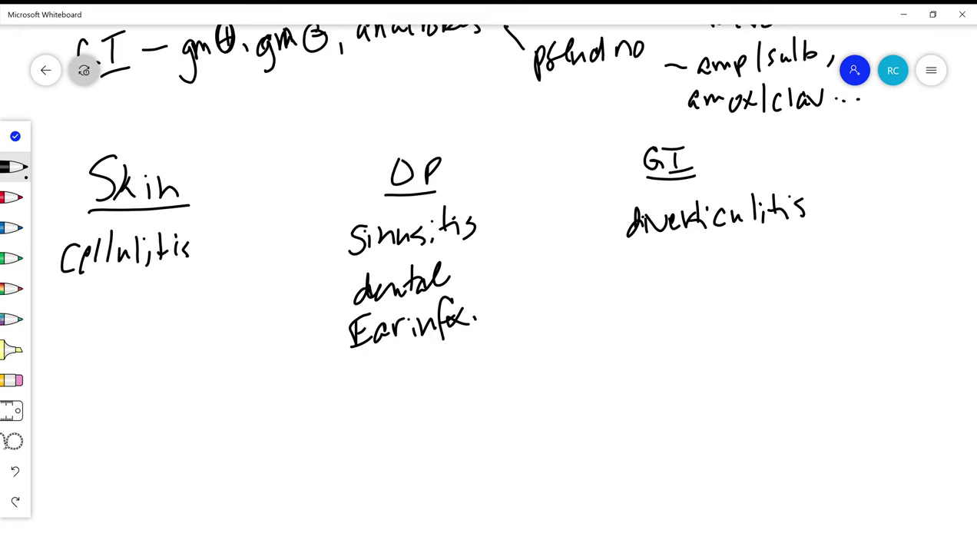
Write 'Cholecystitis' and 'UTI's' below diverticulitis under GI
drag(637, 261, 628, 287)
mouse_move(637, 260)
mouse_down()
mouse_move(647, 279)
mouse_move(686, 269)
mouse_move(725, 289)
mouse_up()
mouse_move(744, 255)
mouse_down()
mouse_move(735, 271)
mouse_move(759, 266)
mouse_up()
mouse_move(769, 232)
mouse_down()
mouse_move(771, 261)
mouse_move(799, 266)
mouse_up()
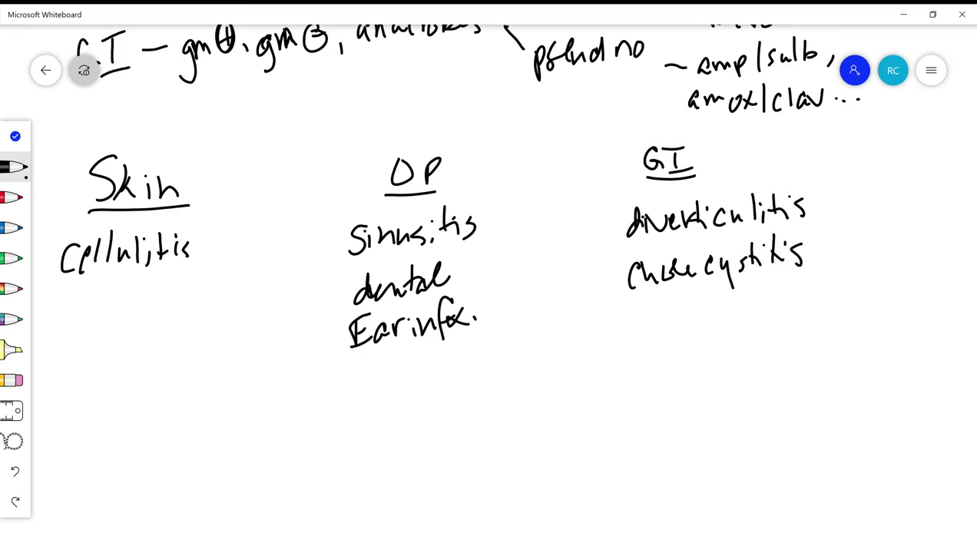
drag(629, 310, 654, 329)
drag(639, 311, 665, 307)
mouse_move(673, 307)
mouse_down()
mouse_move(675, 326)
mouse_move(680, 302)
mouse_up()
drag(663, 333, 685, 333)
drag(687, 299, 698, 322)
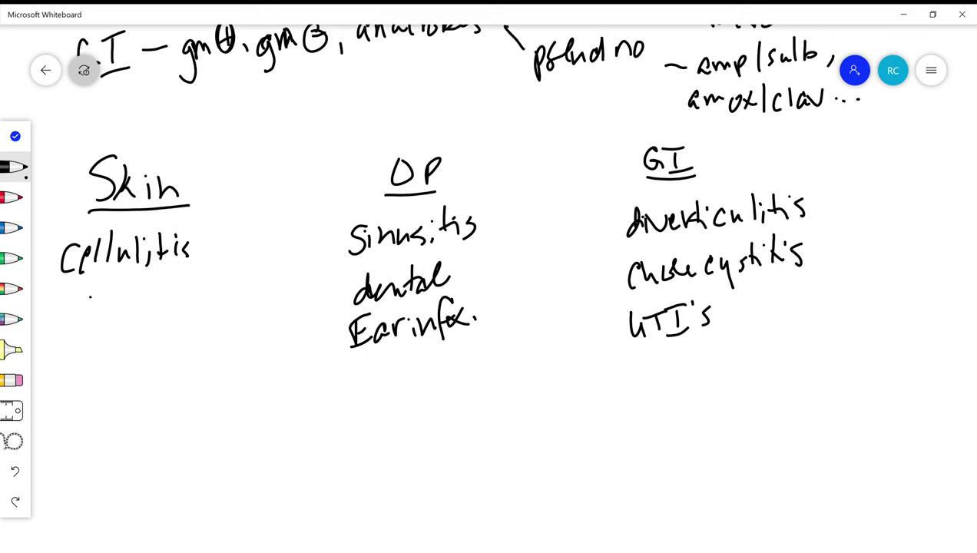
Write 'UTI' below Cellulitis in the Skin list
mouse_move(86, 300)
mouse_down()
mouse_move(102, 299)
mouse_move(103, 316)
mouse_up()
mouse_move(112, 302)
mouse_down()
mouse_move(112, 316)
mouse_move(119, 290)
mouse_move(129, 308)
mouse_move(138, 282)
mouse_up()
drag(117, 321, 143, 306)
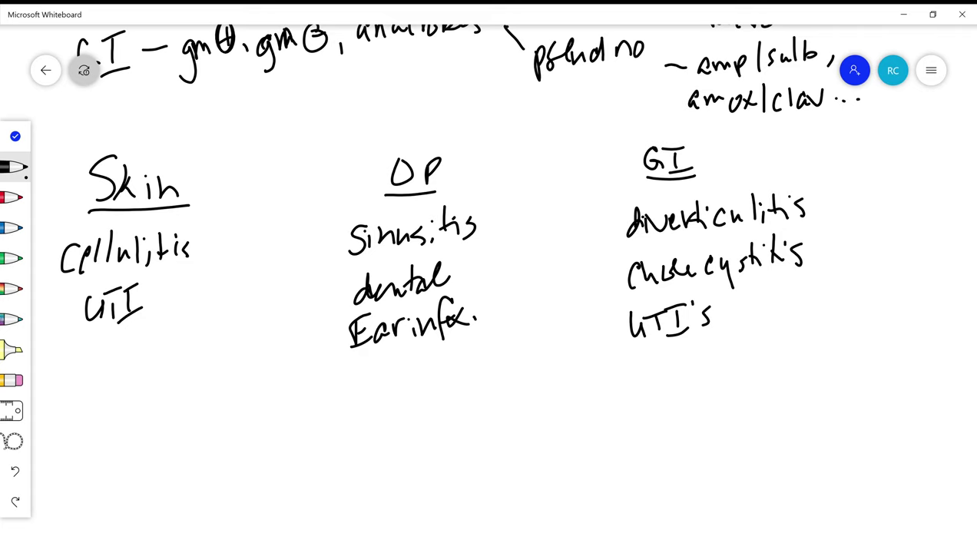
Write 'Line inf' below UTI in the Skin list
mouse_move(58, 342)
mouse_down()
mouse_move(56, 361)
mouse_move(74, 361)
mouse_up()
mouse_move(77, 354)
mouse_down()
mouse_move(110, 348)
mouse_move(127, 363)
mouse_move(146, 363)
mouse_up()
mouse_move(172, 322)
mouse_down()
mouse_move(164, 317)
mouse_move(157, 352)
mouse_up()
drag(150, 348, 161, 346)
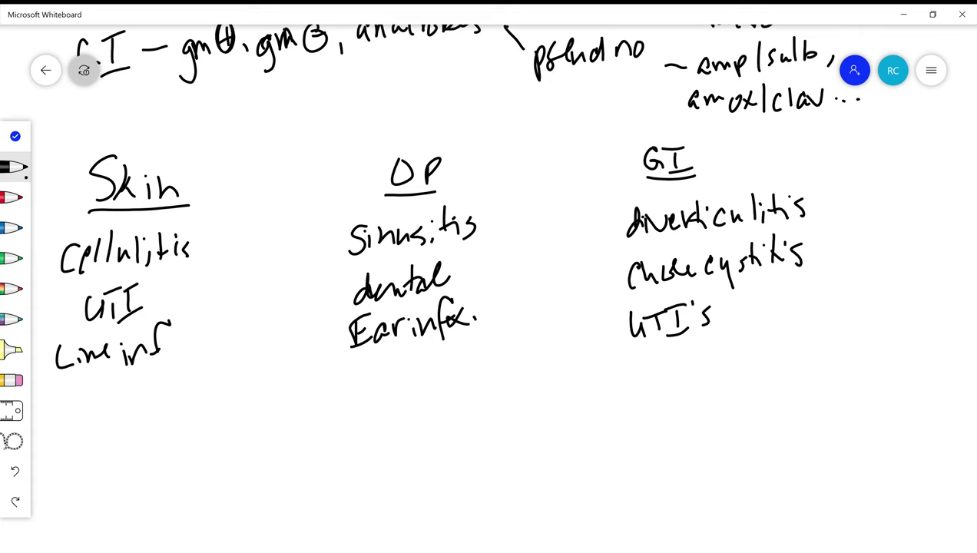
Add 'Osteo' and 'Wound inf.' below Line inf under Skin
mouse_move(74, 396)
mouse_down()
mouse_move(65, 414)
mouse_move(75, 400)
mouse_up()
drag(88, 398, 72, 426)
mouse_move(86, 399)
mouse_down()
mouse_move(83, 419)
mouse_move(94, 407)
mouse_up()
mouse_move(93, 407)
mouse_down()
mouse_move(99, 414)
mouse_move(107, 396)
mouse_up()
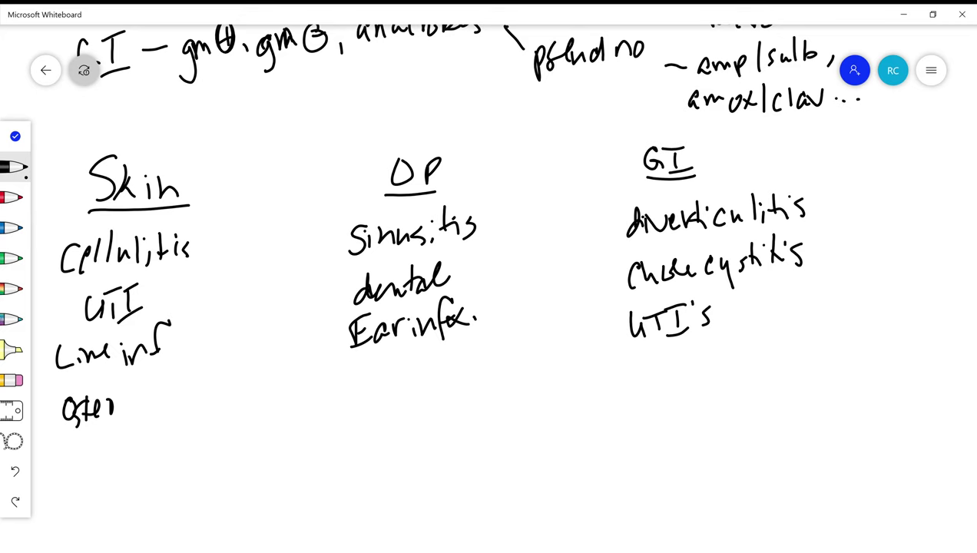
mouse_move(67, 439)
mouse_down()
mouse_move(109, 459)
mouse_move(161, 458)
mouse_up()
mouse_move(179, 421)
mouse_down()
mouse_move(171, 465)
mouse_move(176, 446)
mouse_up()
click(182, 454)
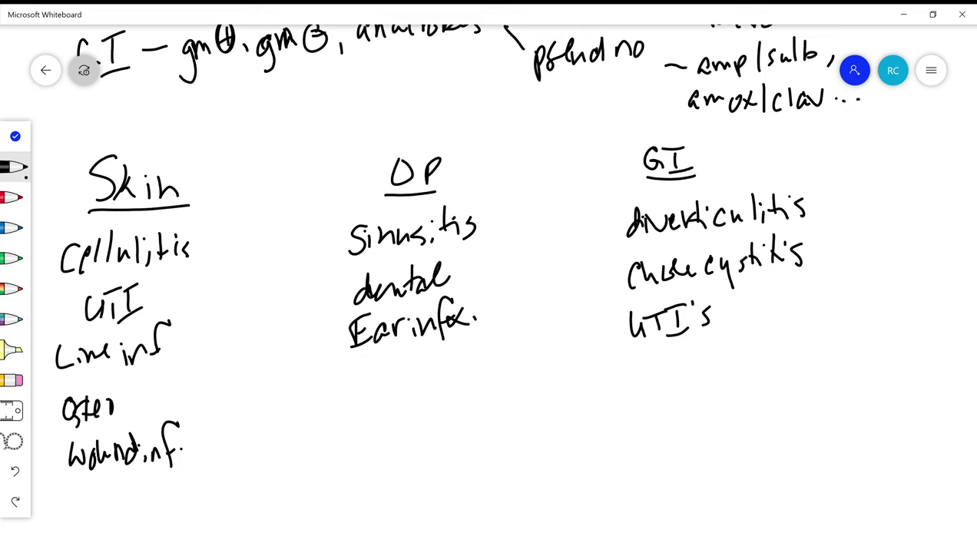
Write 'Meningitis' below the ear infection entry under OP
mouse_move(338, 373)
mouse_down()
mouse_move(392, 395)
mouse_move(423, 392)
mouse_up()
drag(427, 375, 421, 408)
mouse_move(452, 357)
mouse_down()
mouse_move(453, 382)
mouse_move(465, 373)
mouse_up()
drag(465, 359, 475, 371)
drag(489, 370, 476, 388)
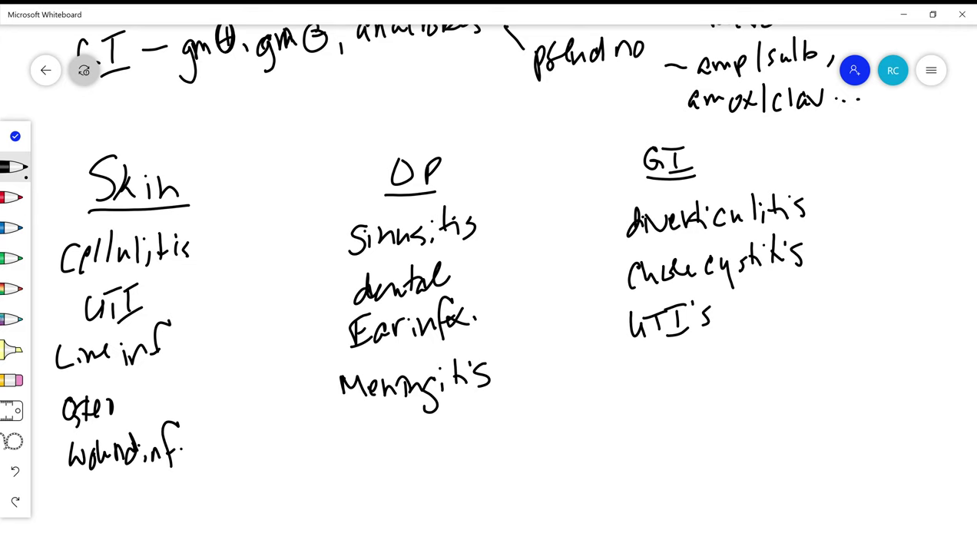
Draw a 'transg.' arrow from Meningitis toward Skin, and write 'neutropenic fever' under GI
mouse_move(312, 386)
mouse_down()
mouse_move(178, 385)
mouse_move(194, 393)
mouse_up()
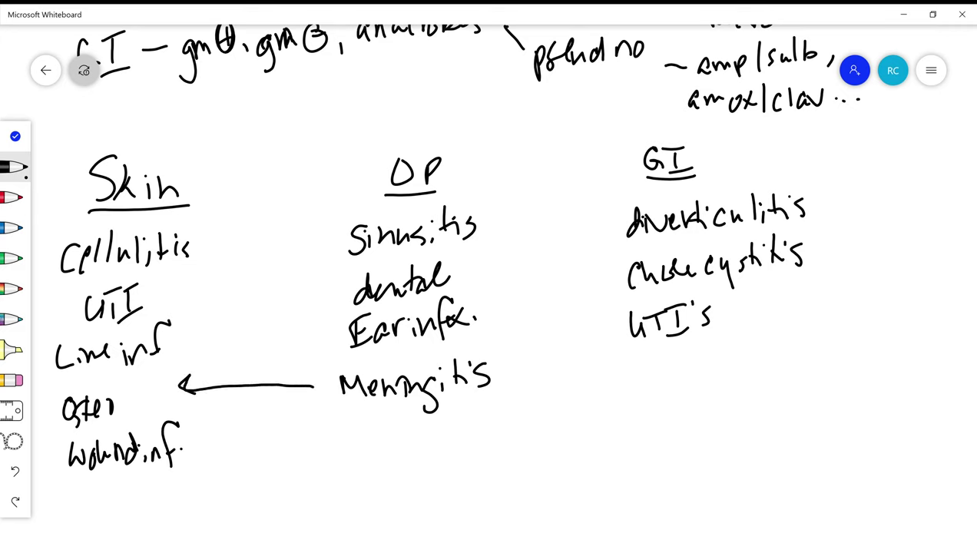
mouse_move(198, 356)
mouse_down()
mouse_move(217, 379)
mouse_move(272, 353)
mouse_move(264, 392)
mouse_up()
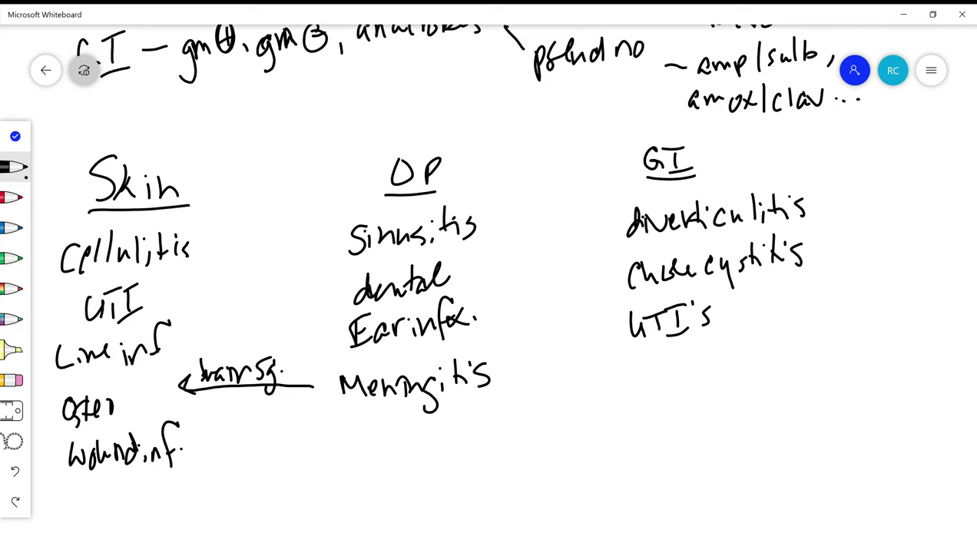
mouse_move(625, 359)
mouse_down()
mouse_move(658, 372)
mouse_move(704, 358)
mouse_move(722, 384)
mouse_move(742, 355)
mouse_move(767, 365)
mouse_up()
drag(779, 347, 779, 361)
mouse_move(820, 325)
mouse_down()
mouse_move(811, 324)
mouse_move(803, 364)
mouse_up()
drag(799, 347, 830, 344)
drag(829, 342, 853, 346)
drag(861, 352, 882, 336)
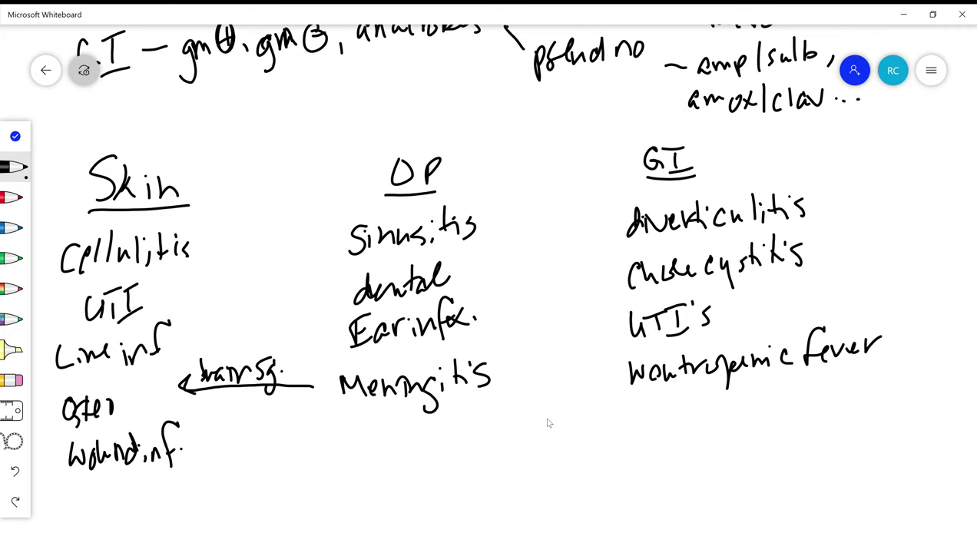
Write 'pna' below Meningitis and 'endocarditis' below Wound inf. in the Skin column
mouse_move(345, 424)
mouse_down()
mouse_move(347, 444)
mouse_move(358, 427)
mouse_move(403, 430)
mouse_up()
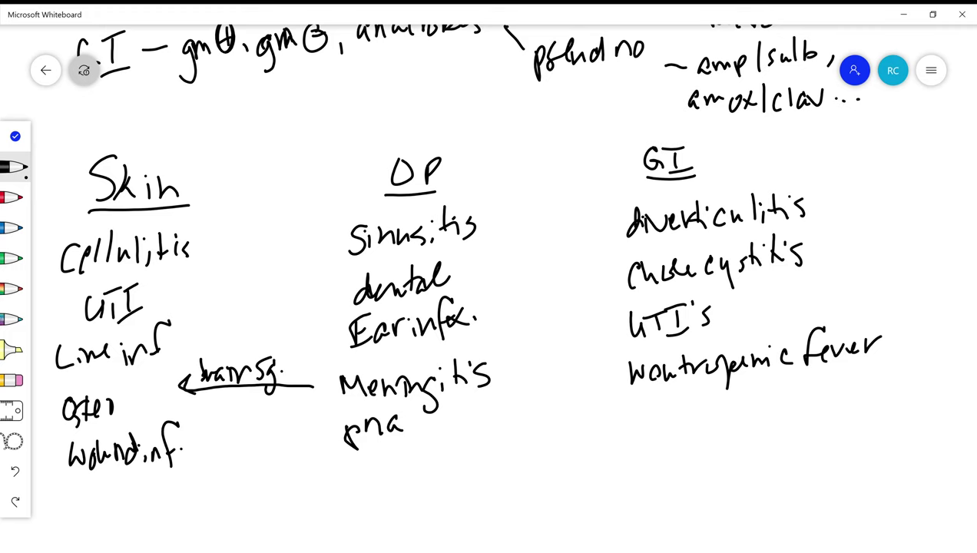
mouse_move(56, 493)
mouse_down()
mouse_move(86, 517)
mouse_move(127, 507)
mouse_move(150, 482)
mouse_move(190, 511)
mouse_up()
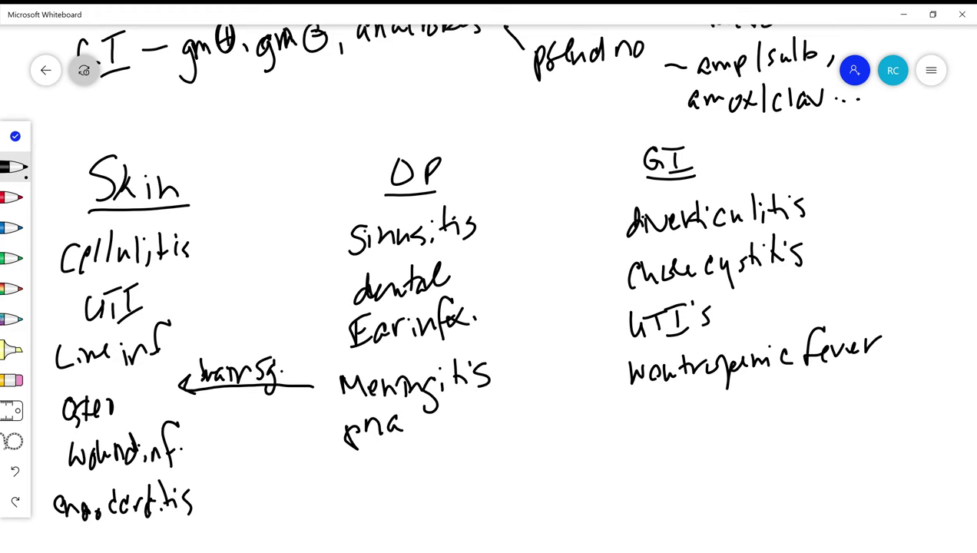
Write 'endocarditis' below pna in the OP list
mouse_move(351, 483)
mouse_down()
mouse_move(343, 499)
mouse_move(387, 497)
mouse_up()
mouse_move(391, 481)
mouse_down()
mouse_move(400, 495)
mouse_move(398, 487)
mouse_up()
mouse_move(409, 477)
mouse_down()
mouse_move(407, 496)
mouse_move(446, 485)
mouse_up()
mouse_move(440, 482)
mouse_down()
mouse_move(454, 479)
mouse_move(455, 488)
mouse_up()
drag(461, 452, 467, 484)
drag(463, 476, 485, 479)
click(470, 464)
Append '+ IVDU' to endocarditis in the Skin list
mouse_move(204, 486)
mouse_down()
mouse_move(201, 501)
mouse_move(217, 499)
mouse_up()
drag(212, 482, 234, 469)
drag(218, 508, 232, 501)
mouse_move(231, 478)
mouse_down()
mouse_move(246, 480)
mouse_move(257, 501)
mouse_move(278, 492)
mouse_up()
Add '– struct.' after endocarditis in the OP list
mouse_move(487, 474)
mouse_down()
mouse_move(513, 474)
mouse_move(512, 490)
mouse_up()
mouse_move(525, 462)
mouse_down()
mouse_move(528, 484)
mouse_move(538, 472)
mouse_up()
mouse_move(536, 482)
mouse_down()
mouse_move(544, 470)
mouse_move(554, 487)
mouse_up()
mouse_move(566, 453)
mouse_down()
mouse_move(568, 479)
mouse_move(575, 471)
mouse_up()
click(580, 472)
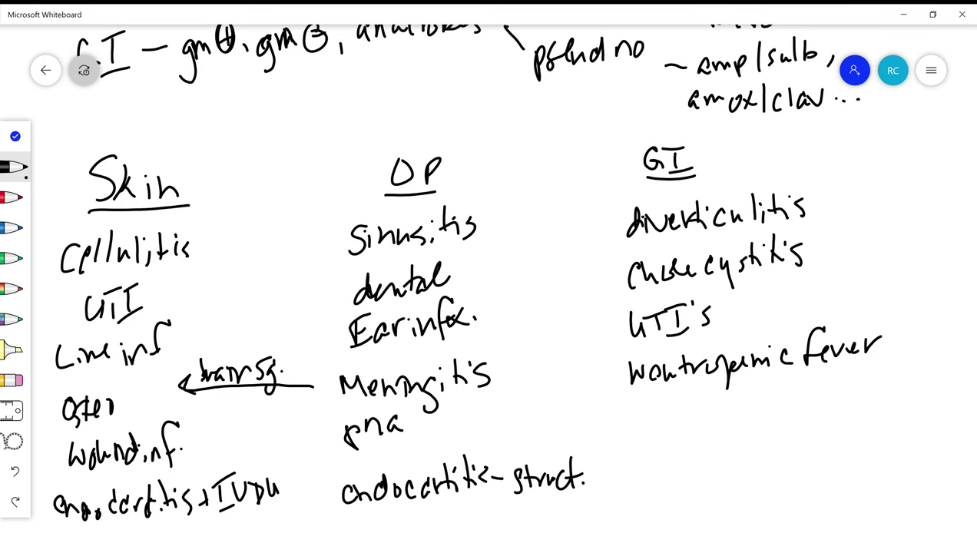
Exit the pen toolbar with Esc and scroll back up to the organism and antibiotic notes
key(Escape)
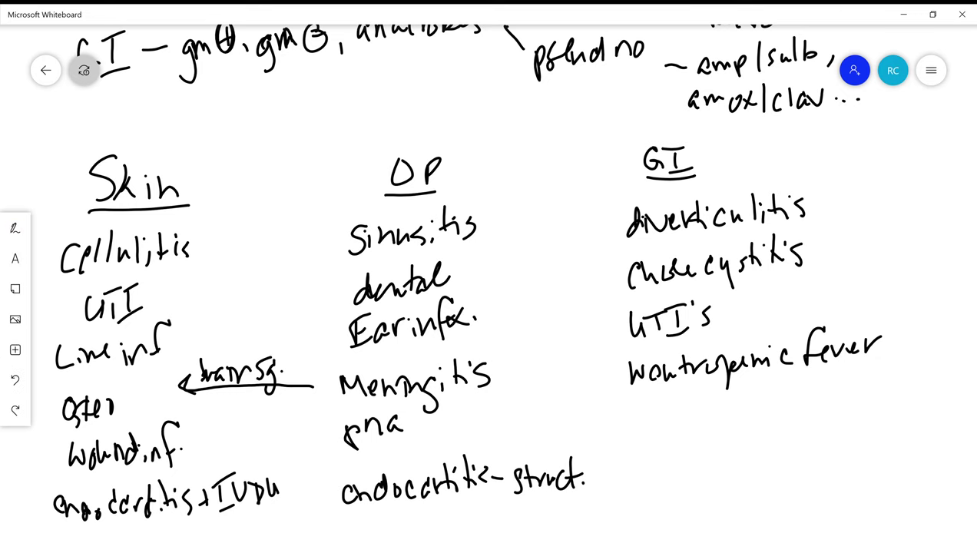
scroll(488, 286, up, 5)
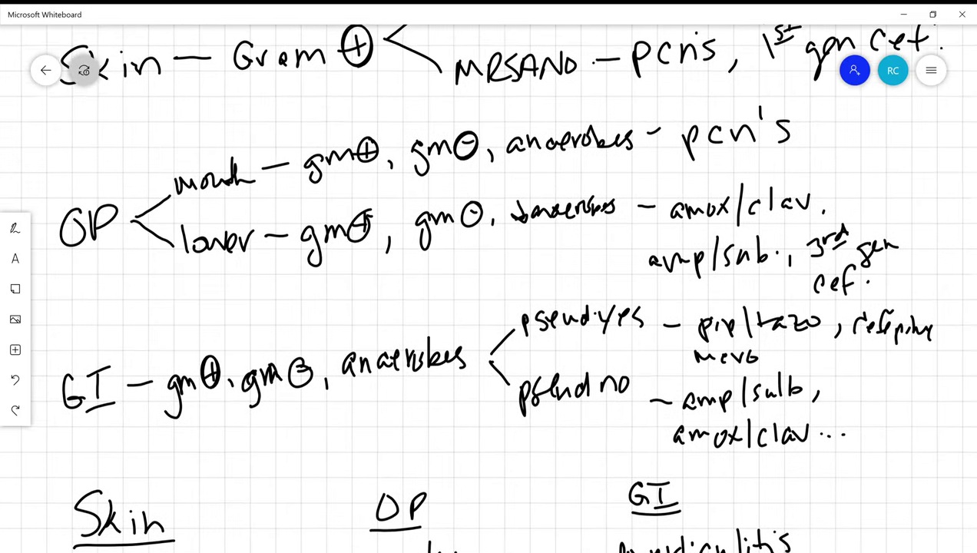
scroll(488, 286, up, 1)
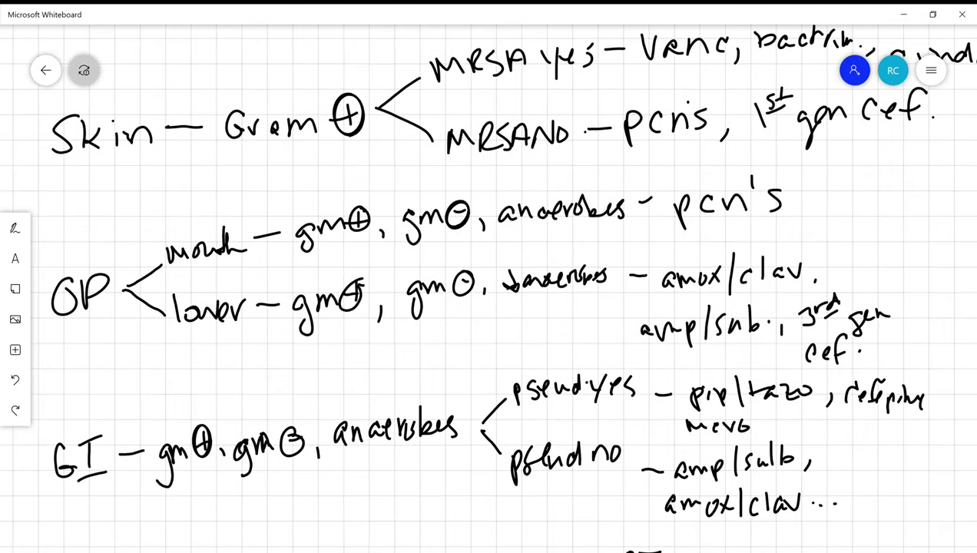
scroll(489, 285, down, 1)
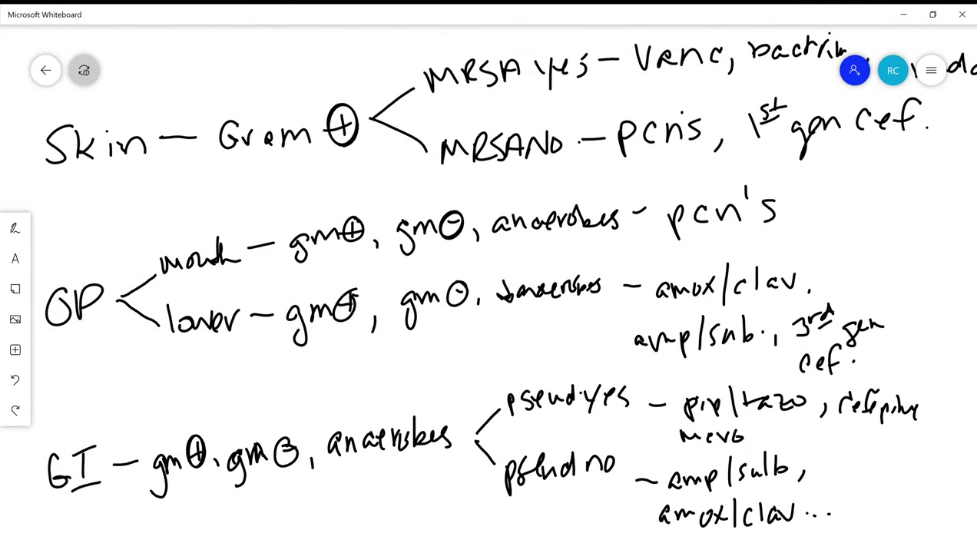